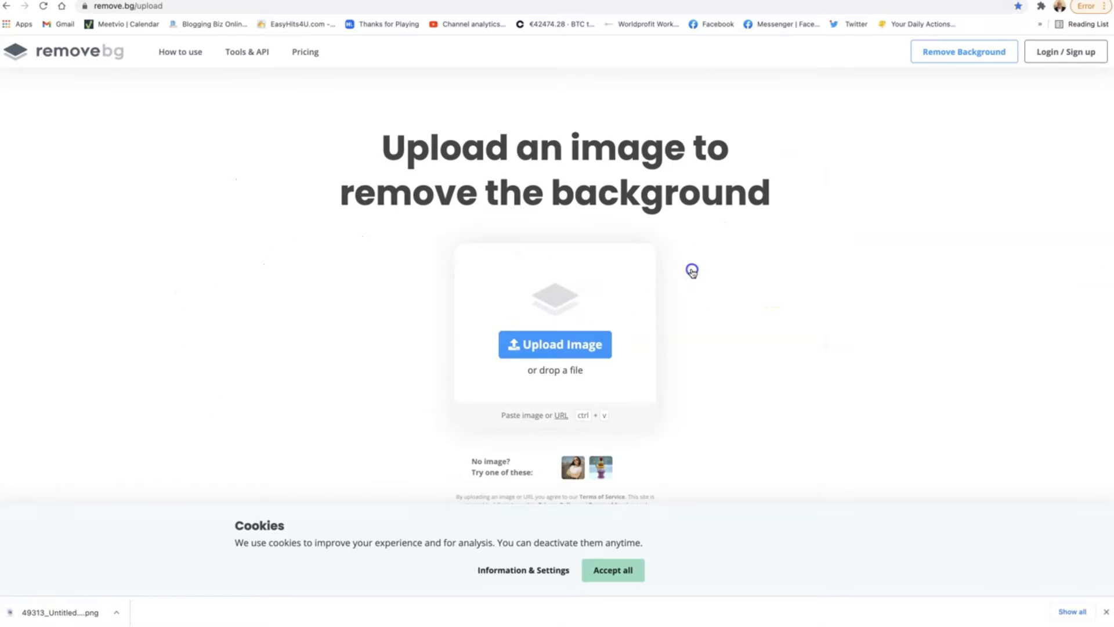
Upload 1.png from the Desktop folder to remove its background
click(692, 271)
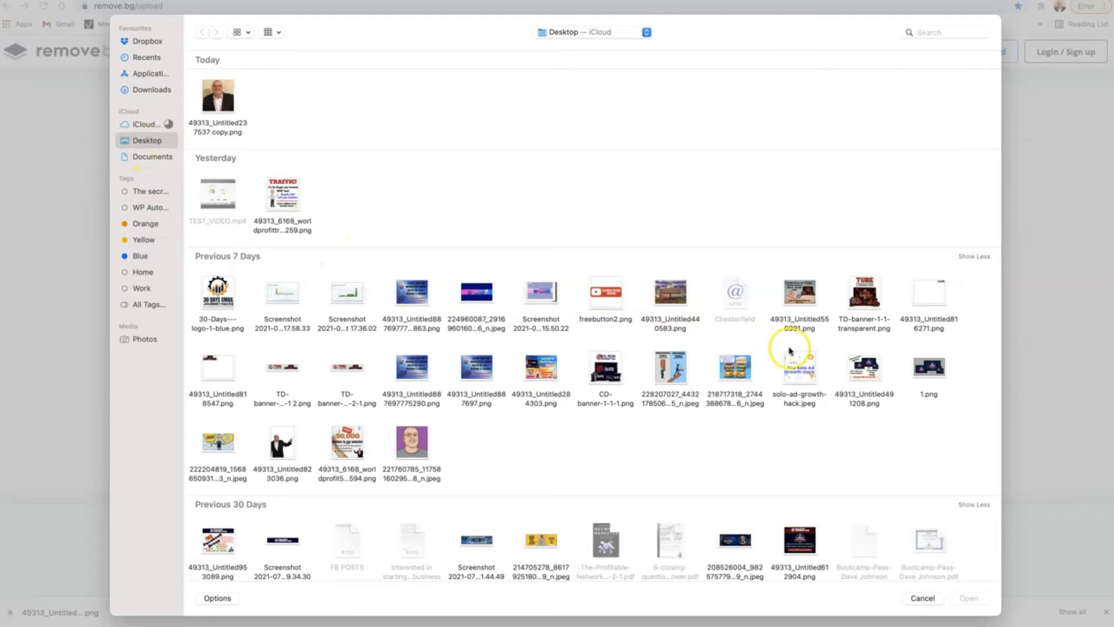
click(930, 367)
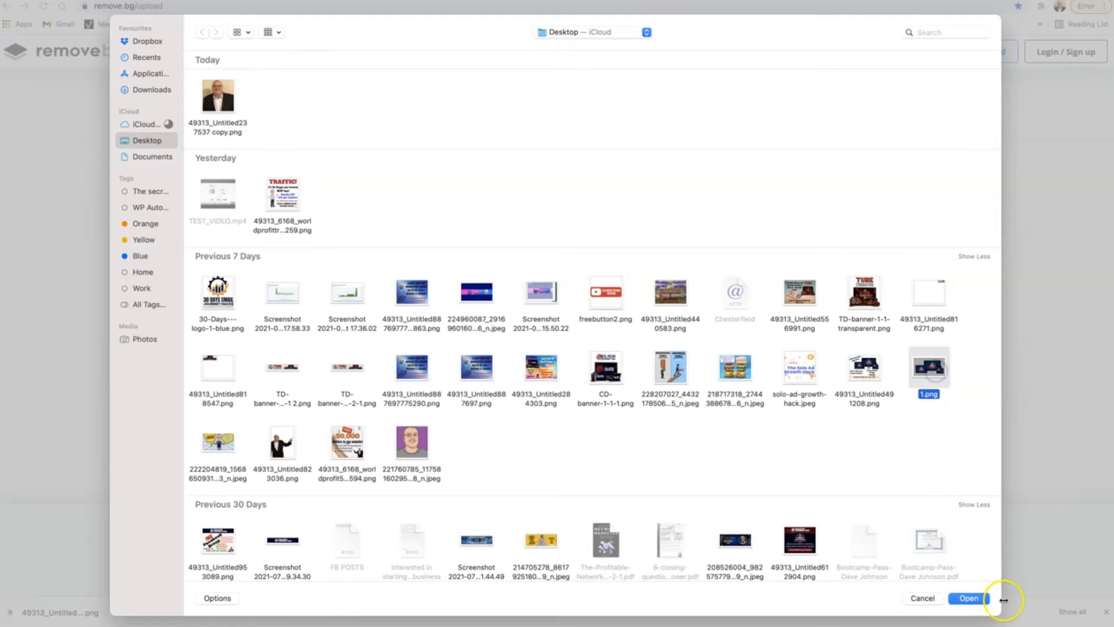
click(970, 598)
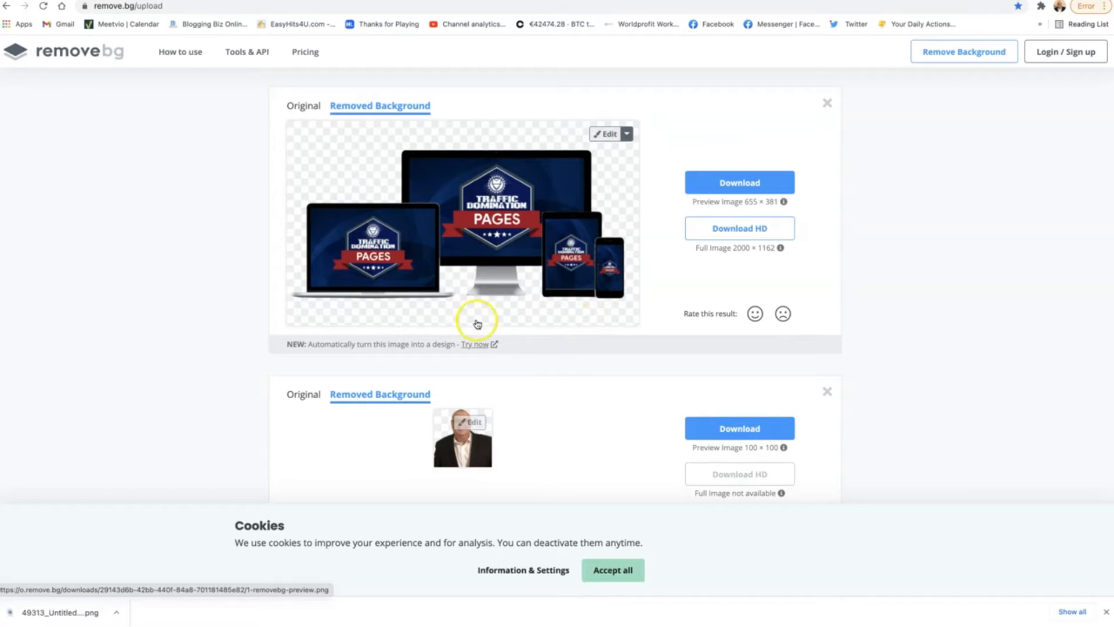
Examine the replacement photo backgrounds offered in the editor for the cut-out device mockup image
click(627, 136)
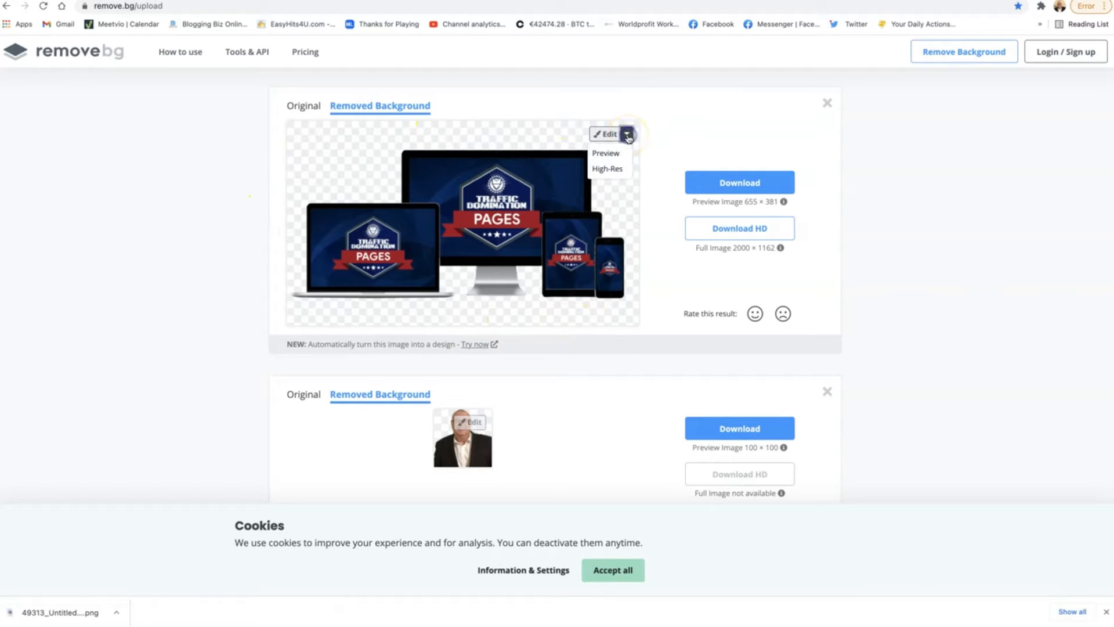
click(605, 133)
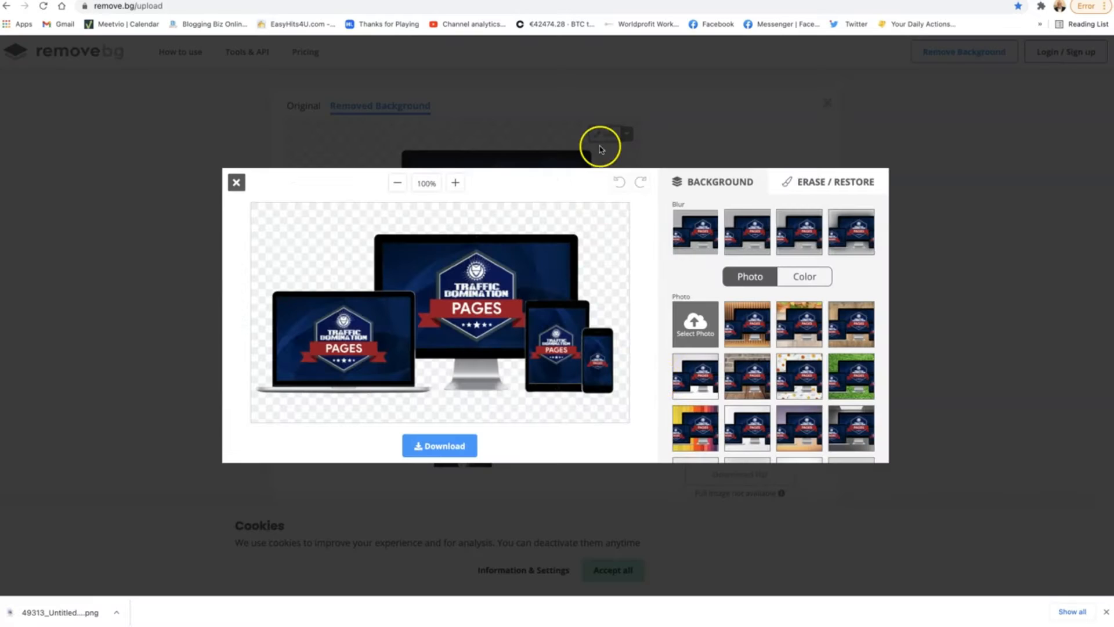
scroll(742, 395, down, 3)
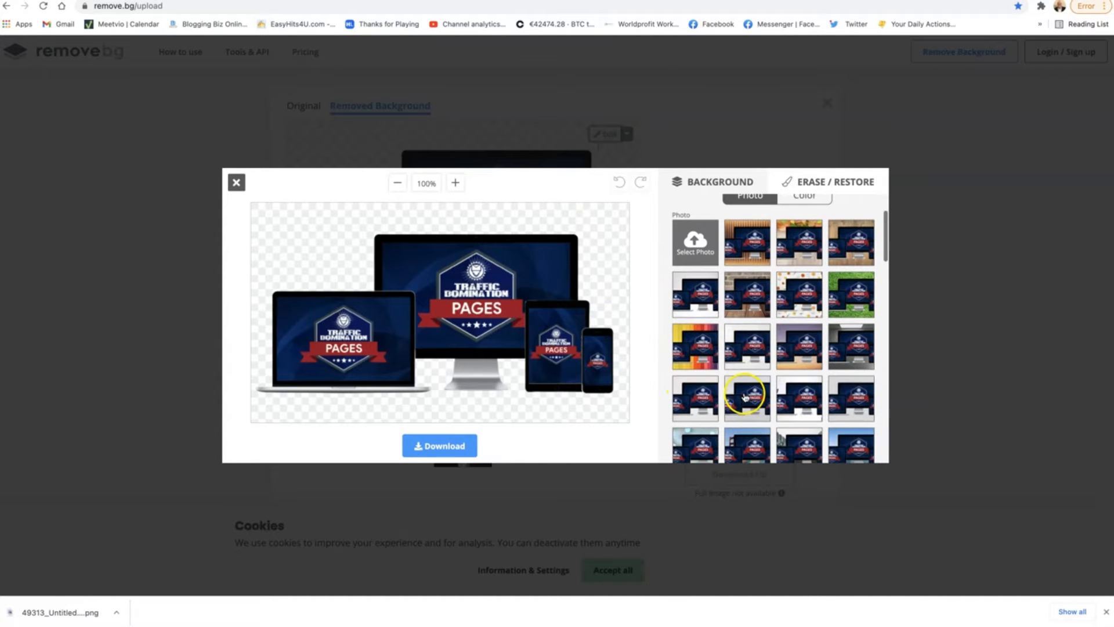
scroll(746, 399, down, 5)
scroll(745, 400, down, 5)
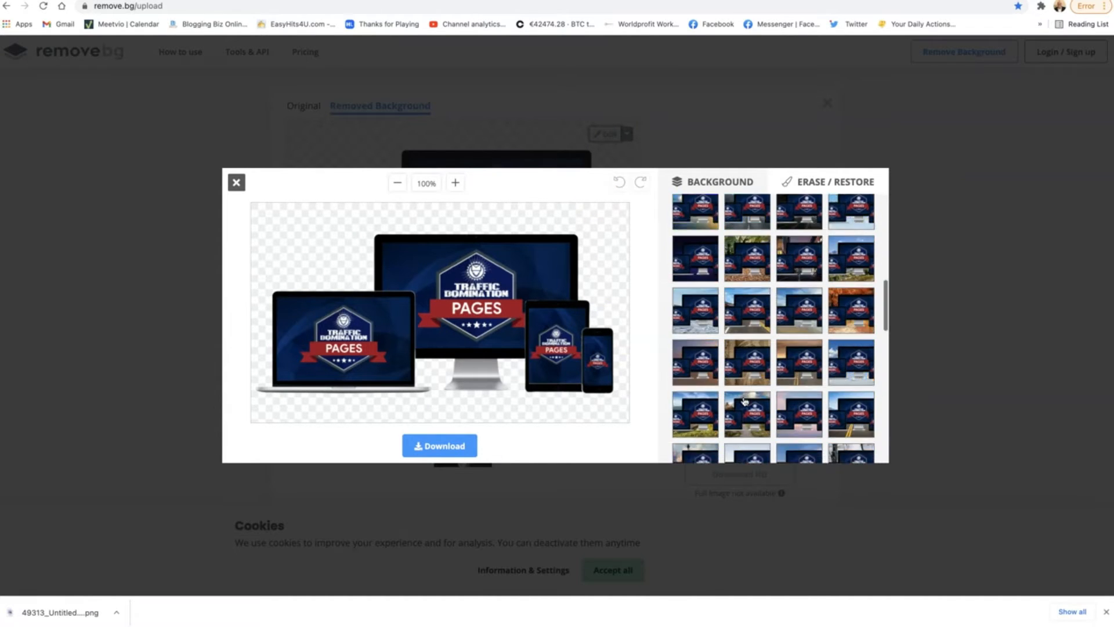
scroll(746, 404, down, 5)
scroll(746, 405, down, 5)
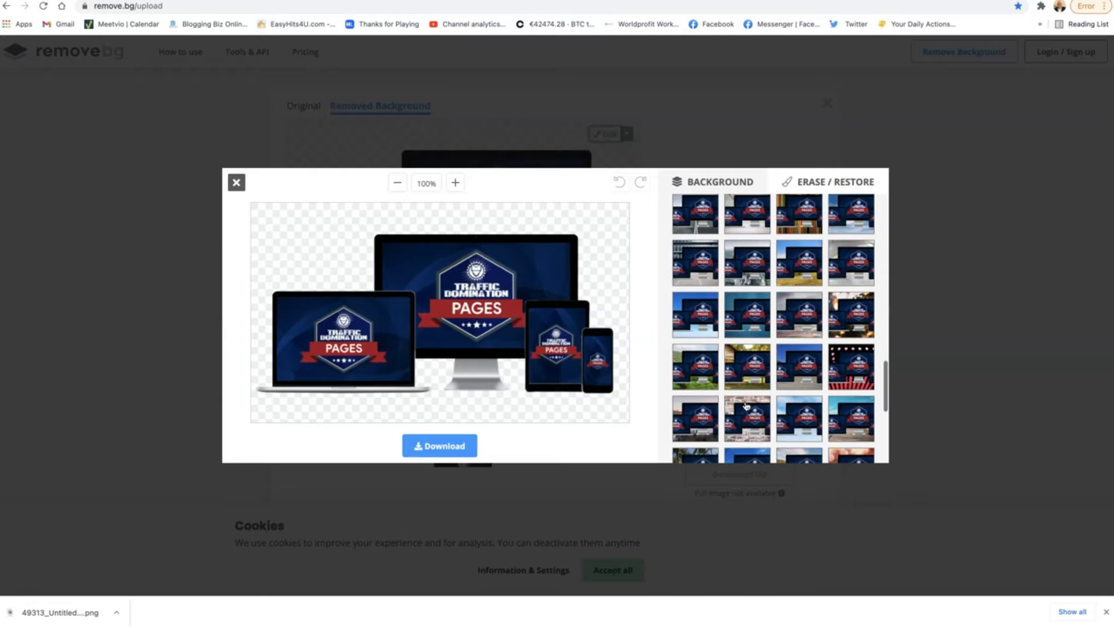
scroll(747, 404, down, 2)
scroll(747, 405, up, 20)
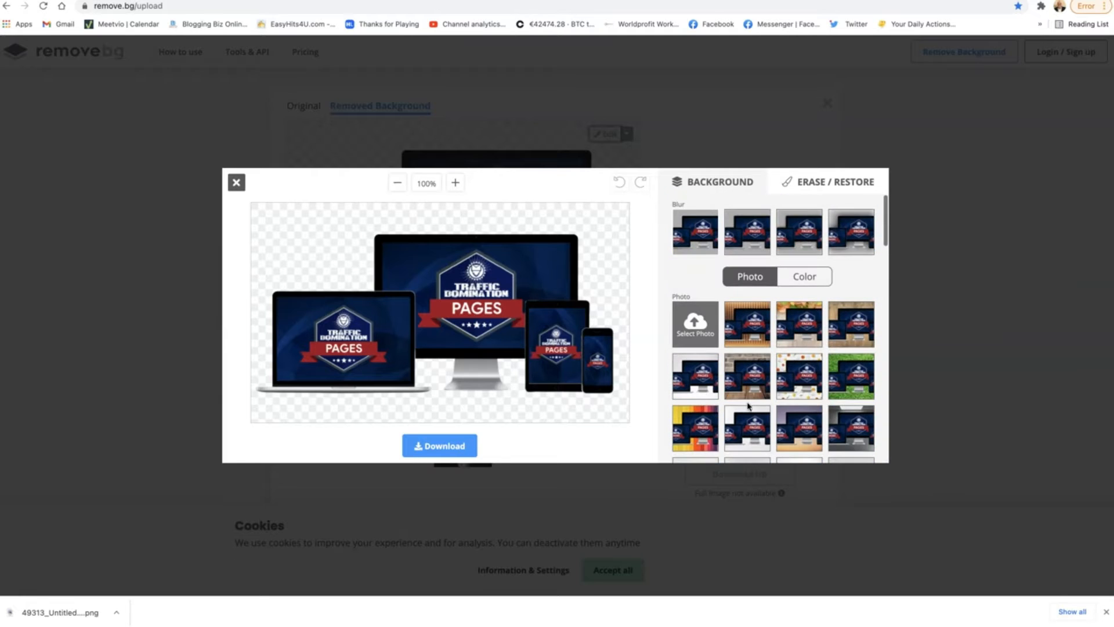
click(236, 182)
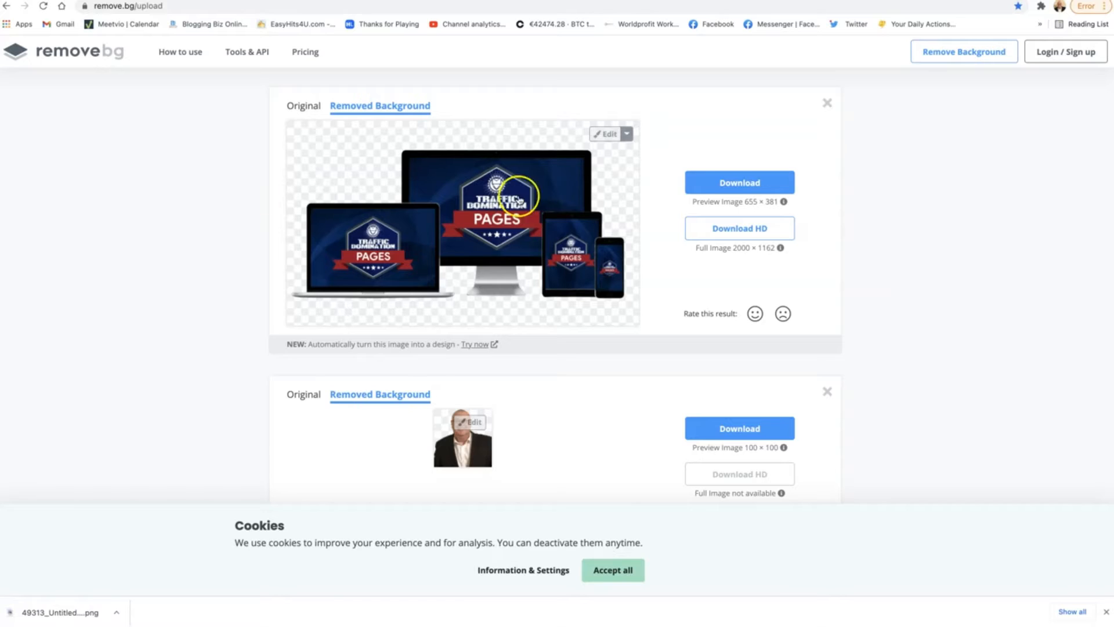
Download the preview-size version of the device mockup image with its background removed
click(726, 182)
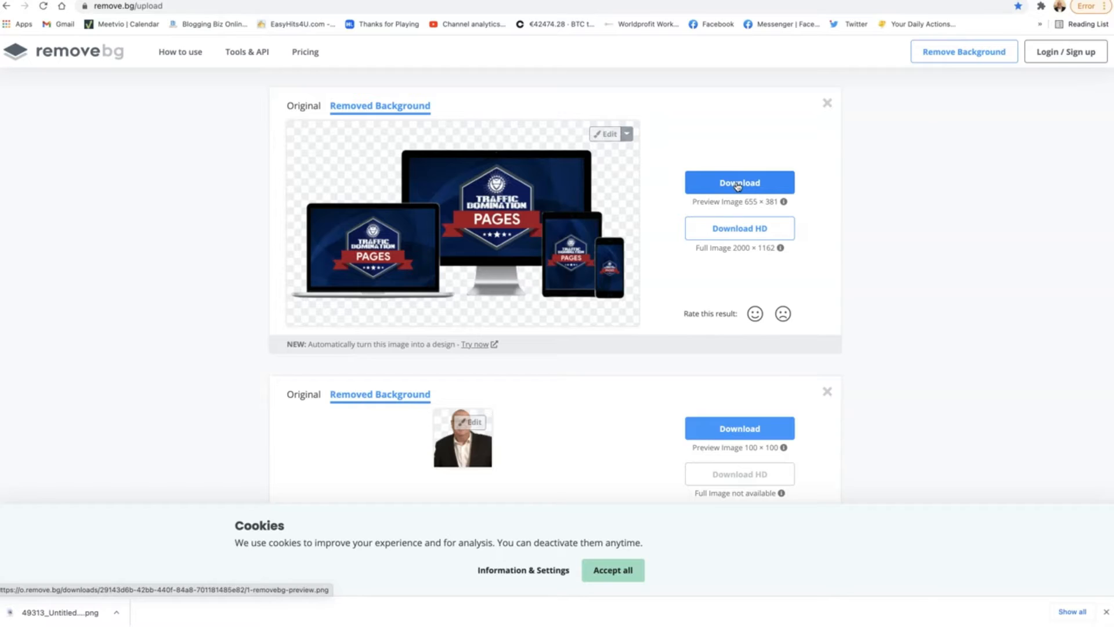
click(737, 184)
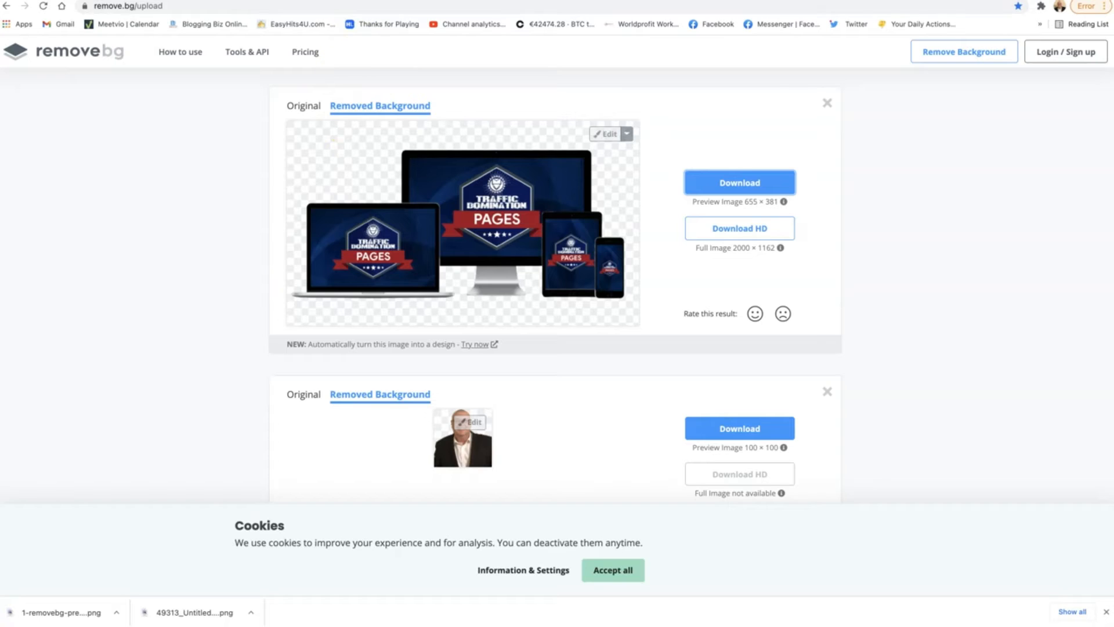
Switch to Canva and create a blank YouTube Thumbnail design from the recent "youtube" search
key(ctrl+Tab)
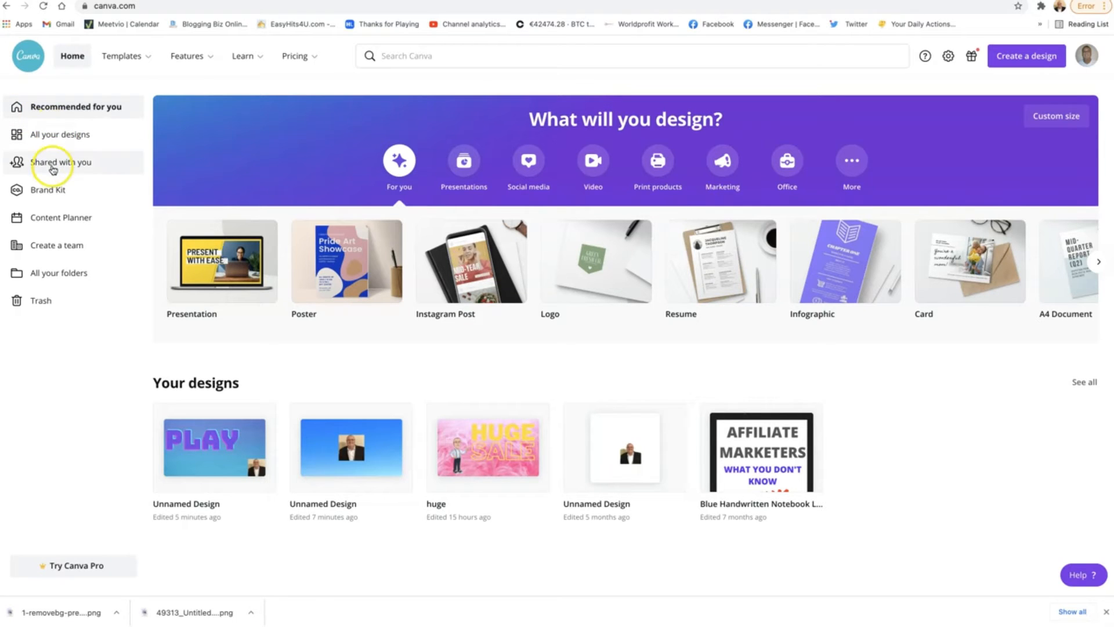
click(398, 56)
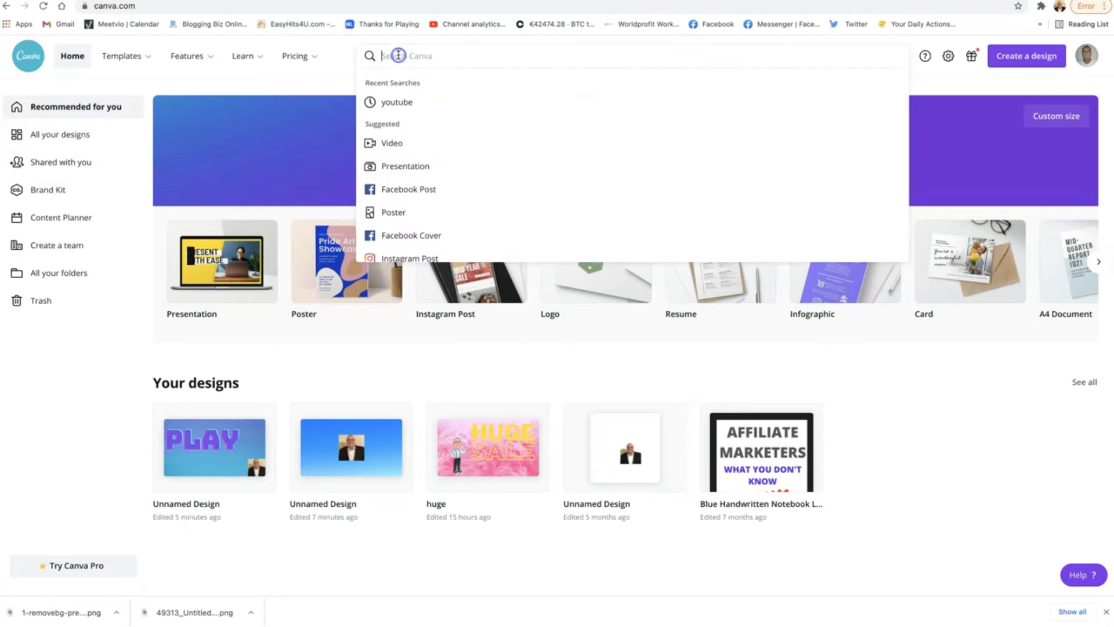
click(392, 103)
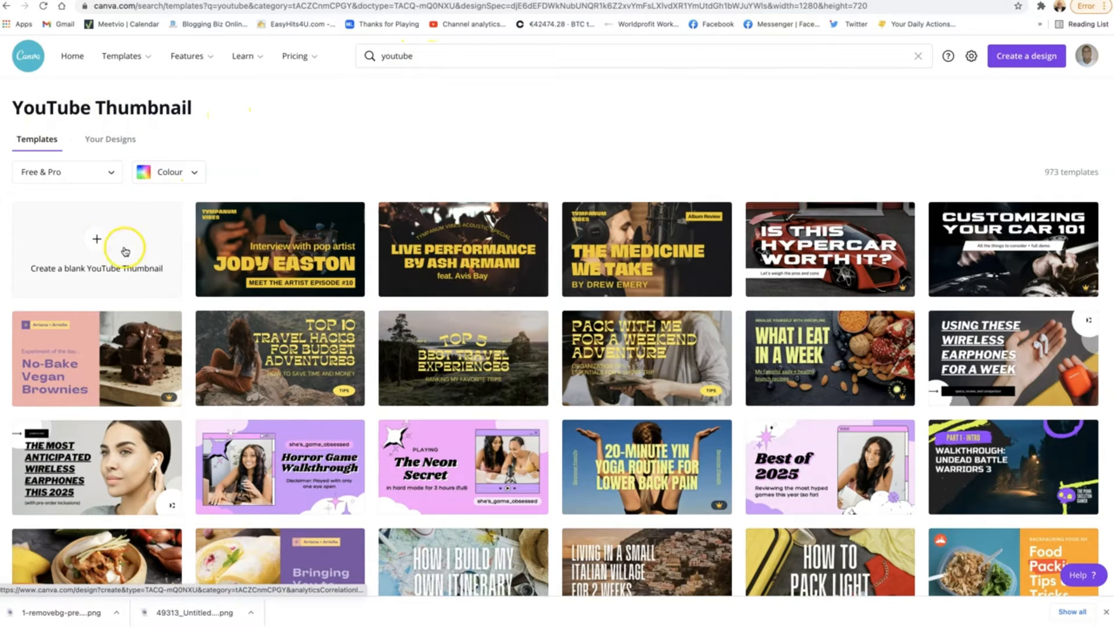
scroll(327, 417, down, 4)
scroll(327, 418, down, 10)
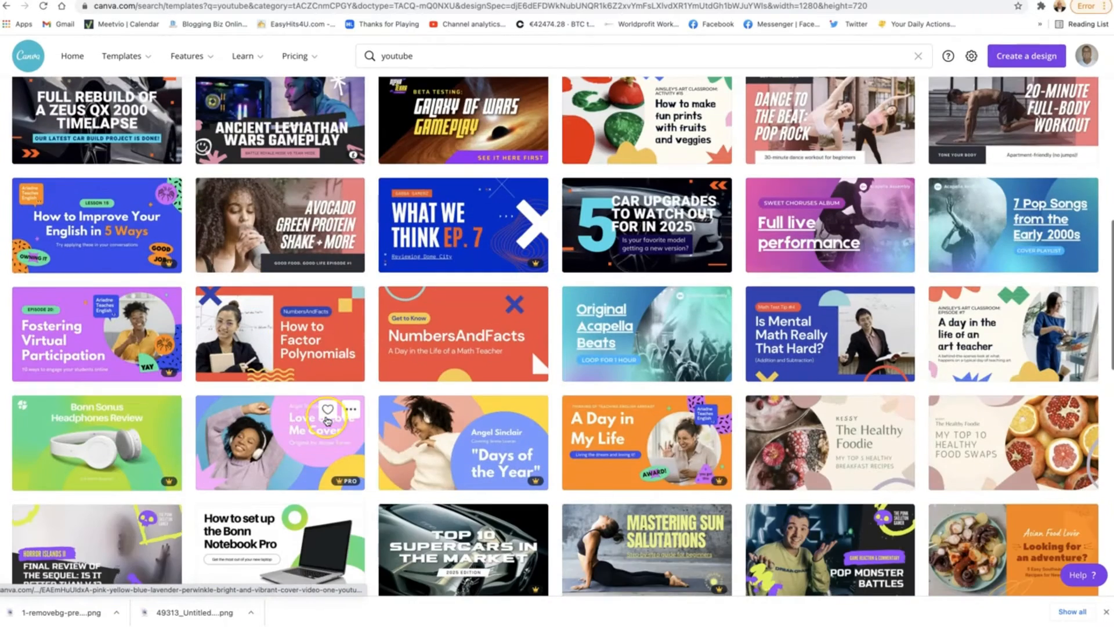
scroll(159, 289, up, 15)
click(110, 235)
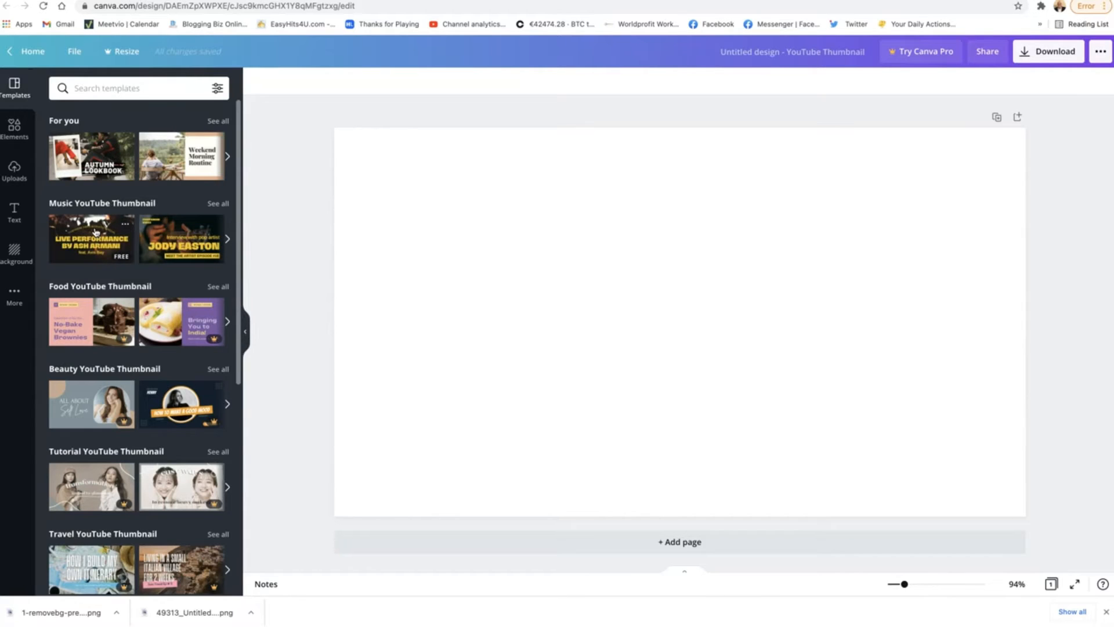
Fill the blank thumbnail with the recently used bright blue gradient background
click(21, 248)
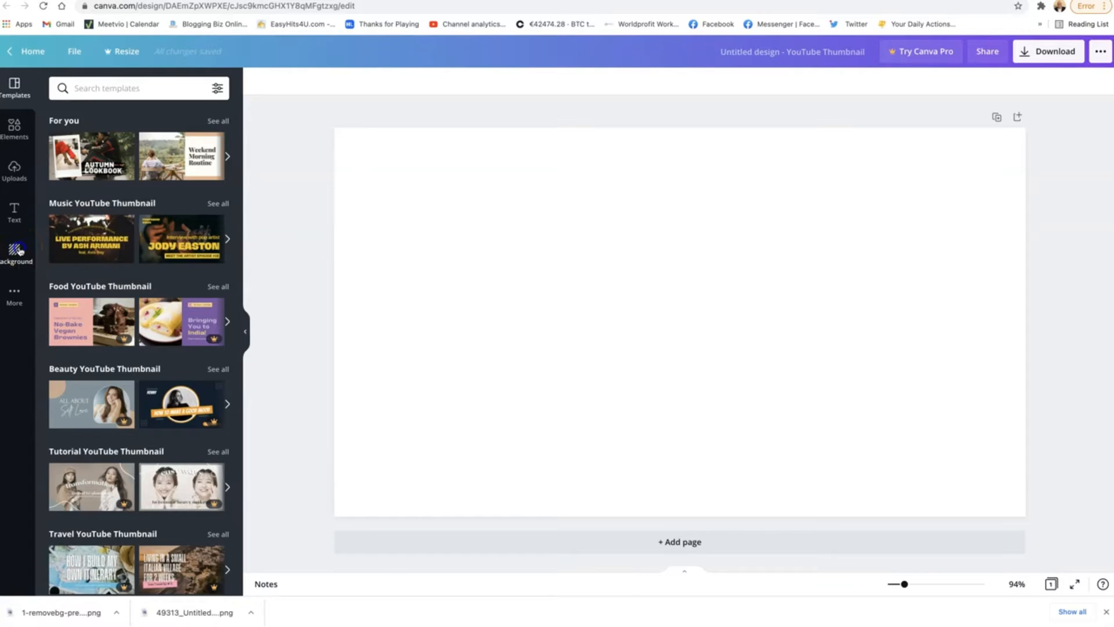
click(19, 249)
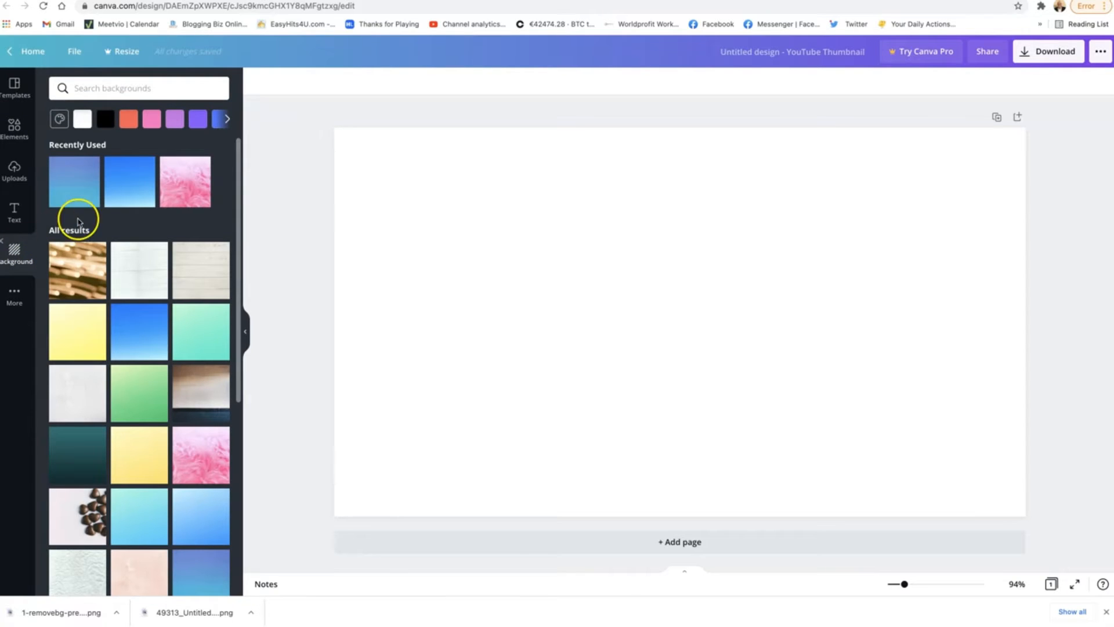
click(128, 176)
scroll(114, 357, down, 3)
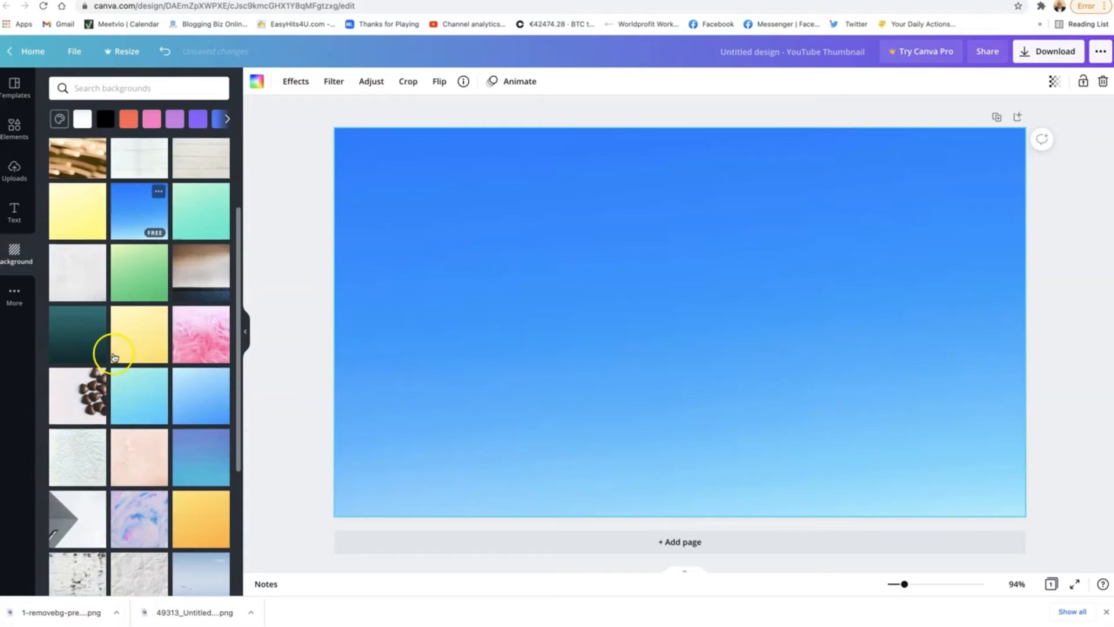
scroll(114, 357, down, 5)
scroll(114, 357, down, 1)
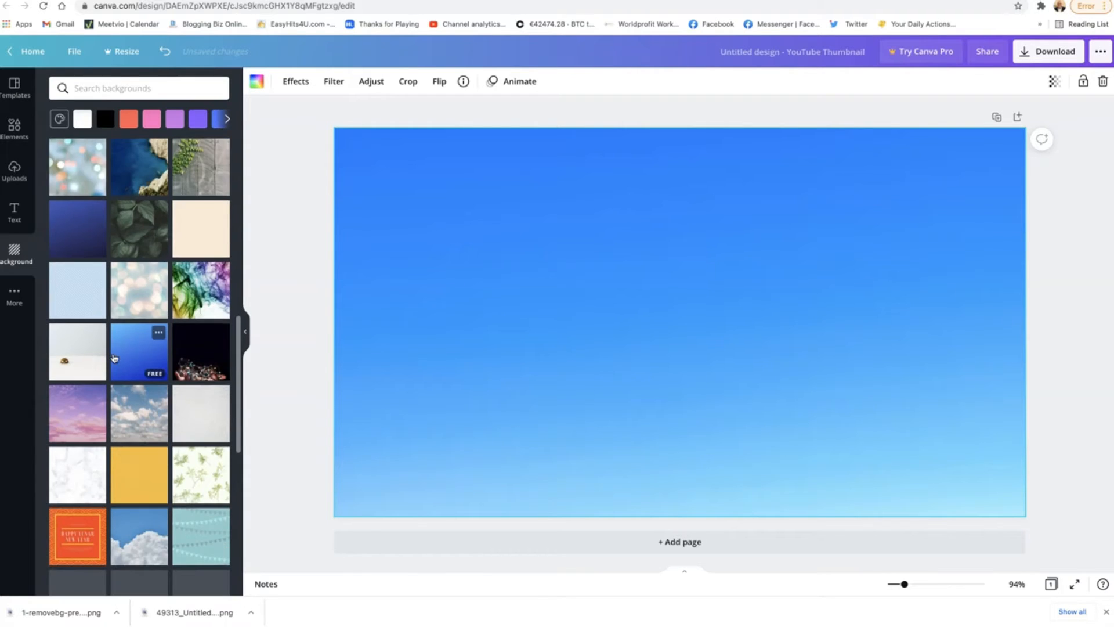
scroll(115, 358, down, 5)
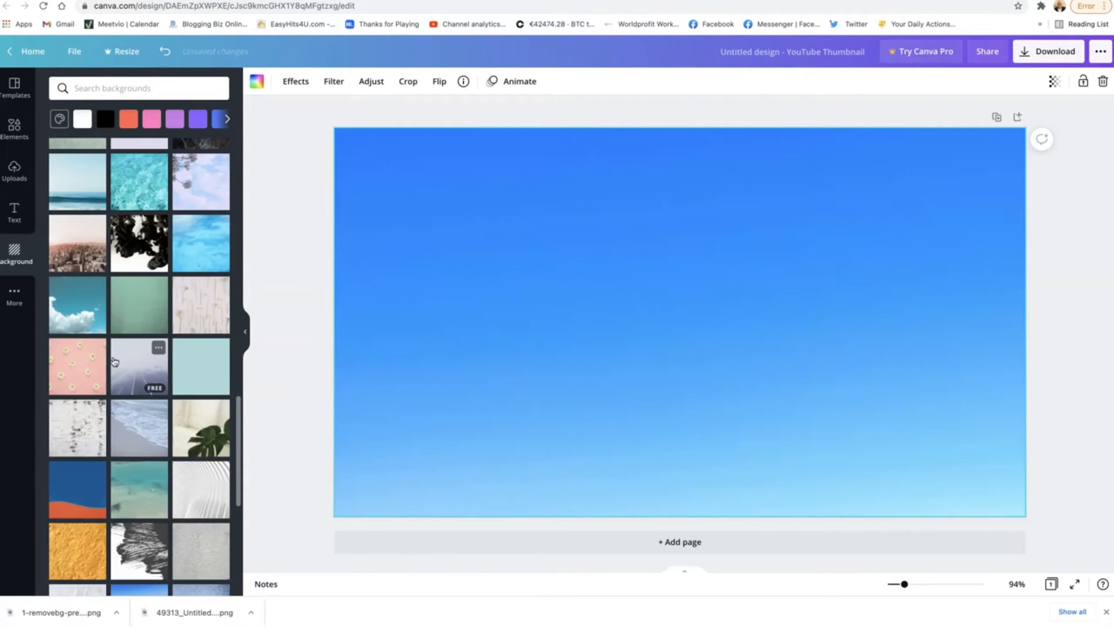
scroll(114, 361, up, 15)
click(139, 175)
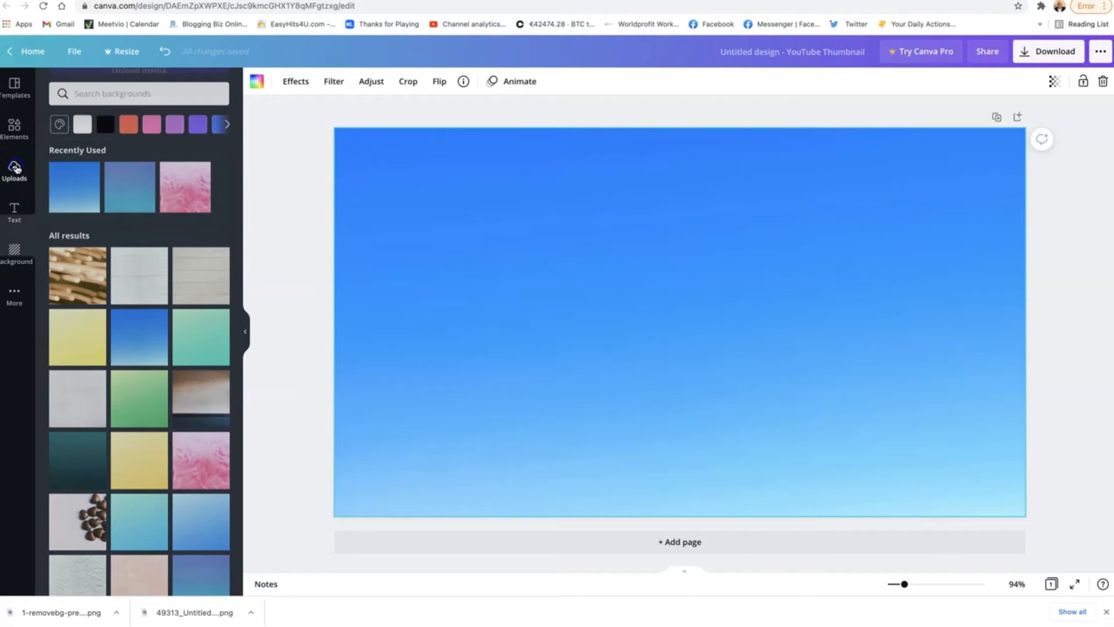
Upload 1-removebg-preview.png from the device's Downloads folder to the design's media
click(16, 168)
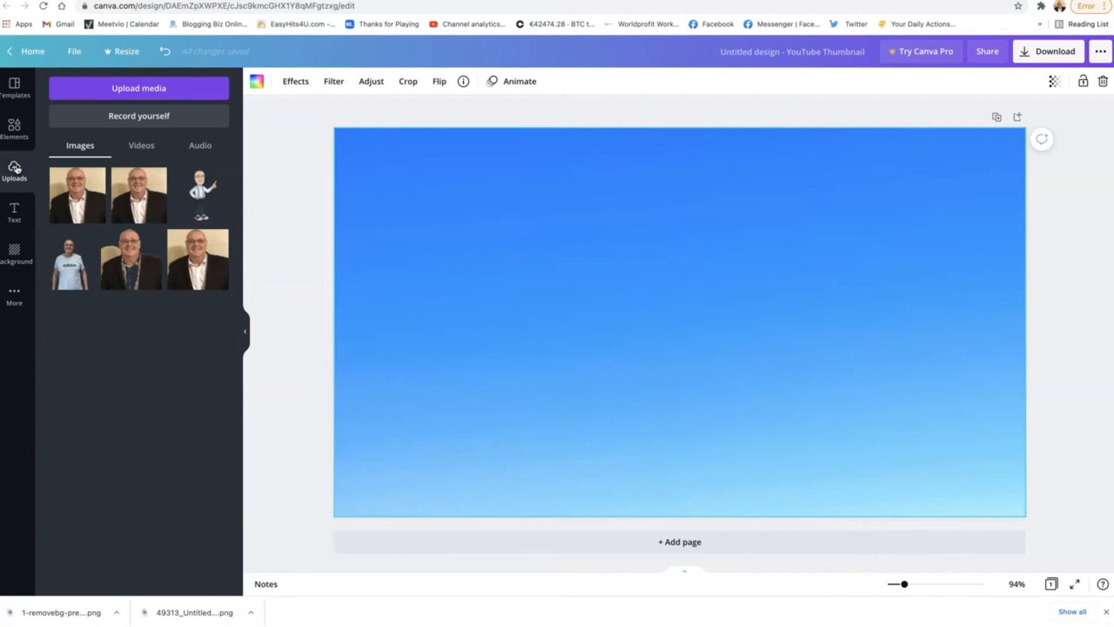
click(148, 89)
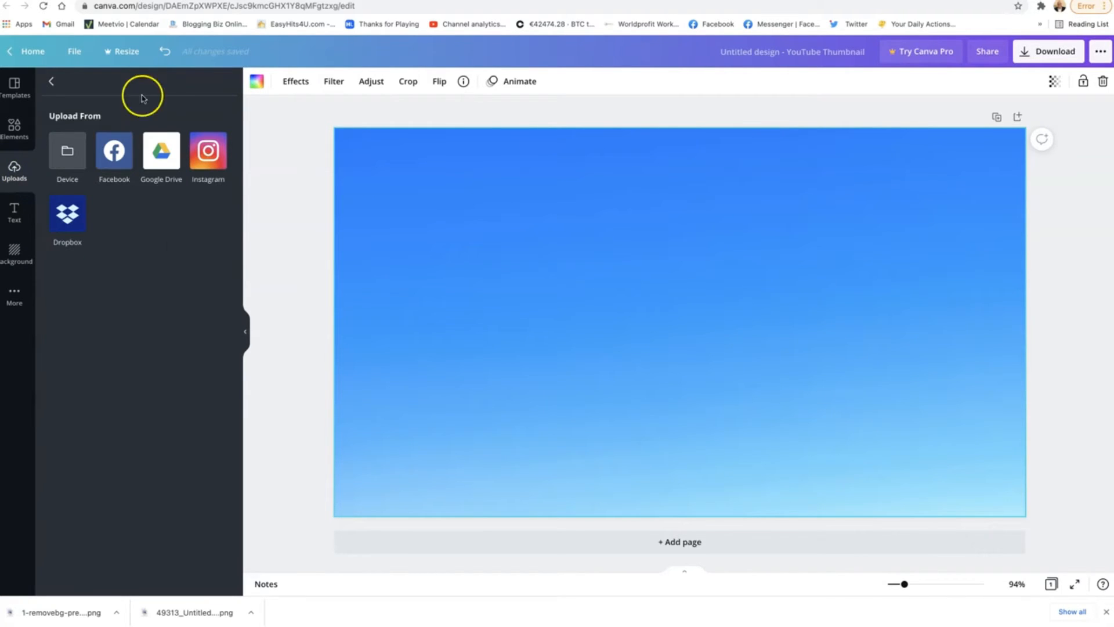
click(68, 152)
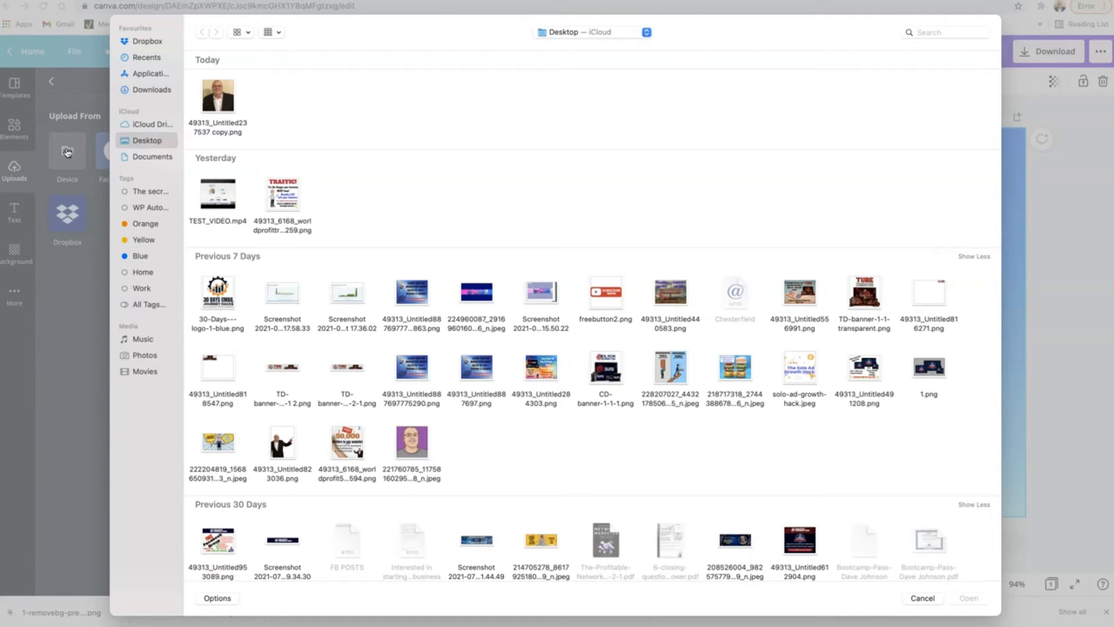
click(148, 91)
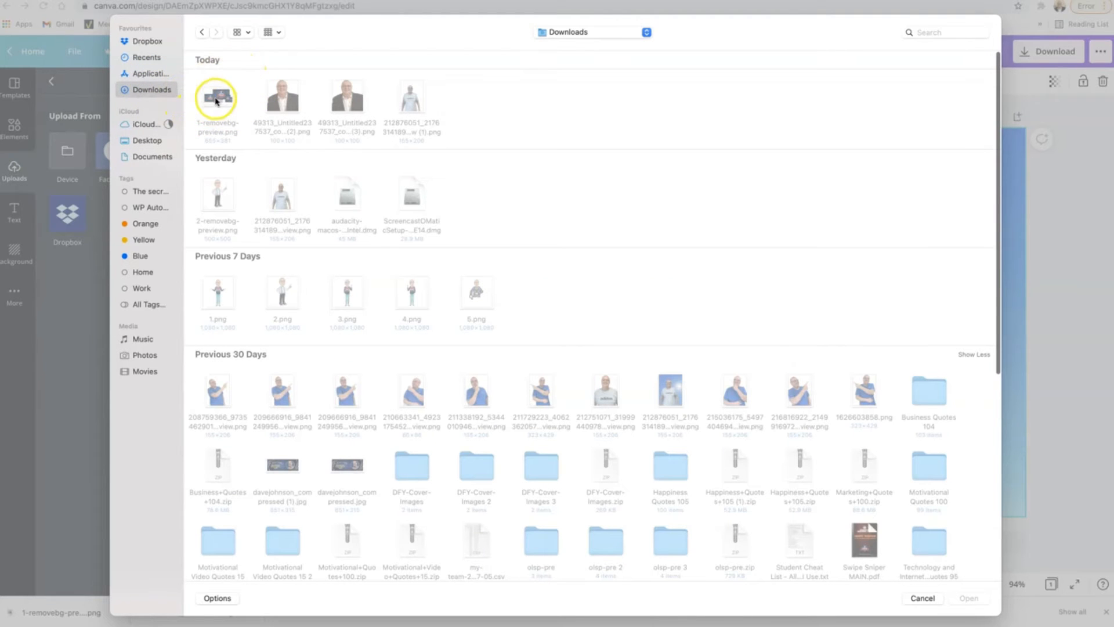
click(216, 101)
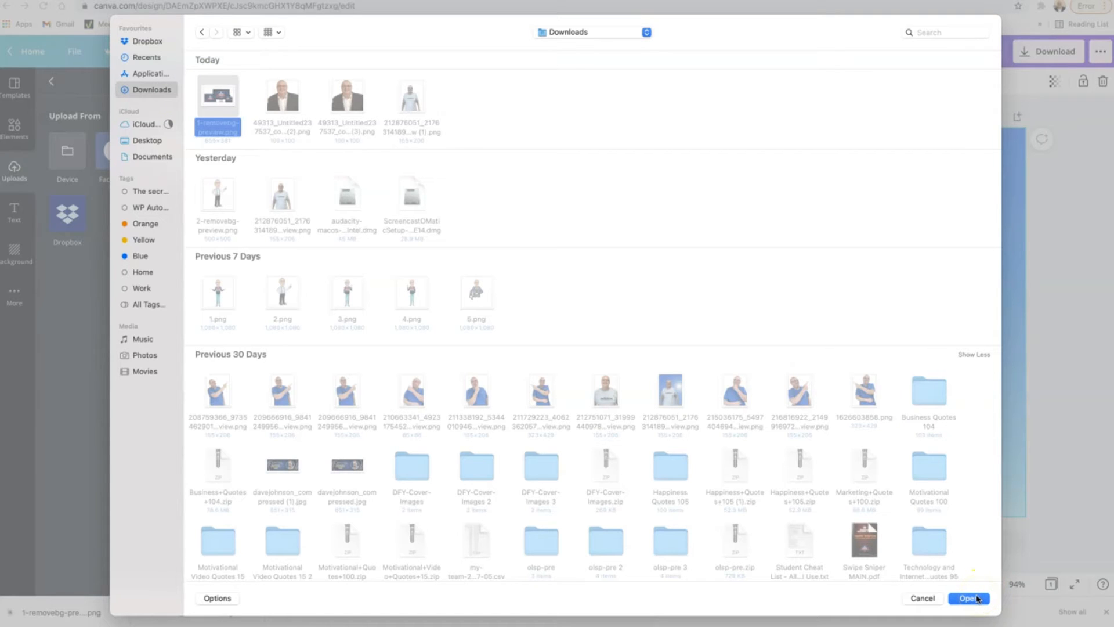
click(978, 598)
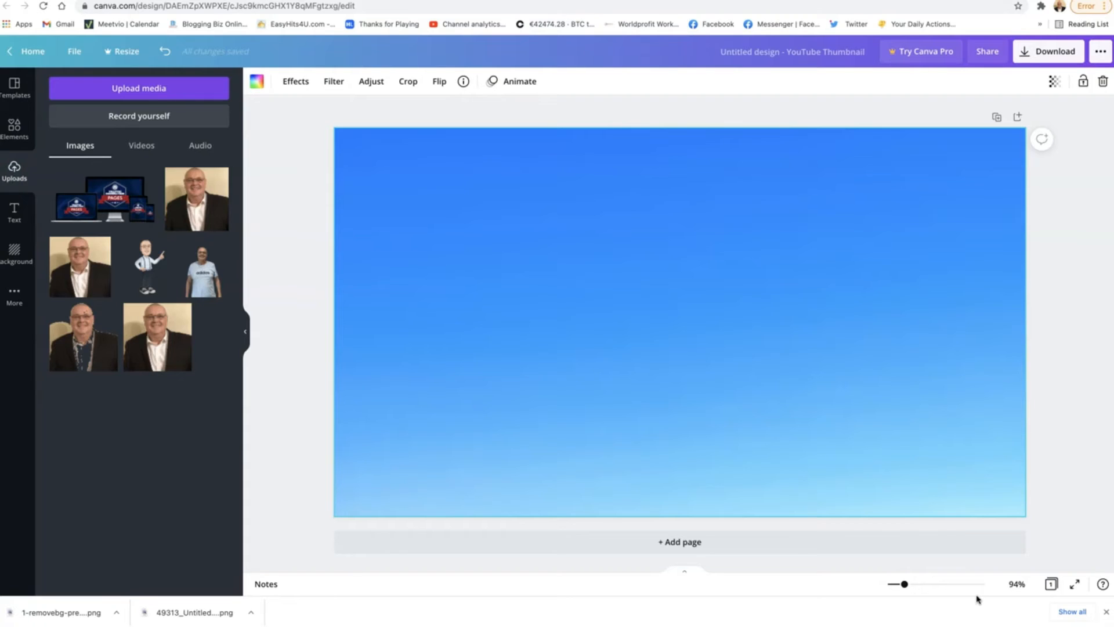
Place the uploaded device mockup on the thumbnail, enlarge it and position it in the page's upper-right area
click(119, 194)
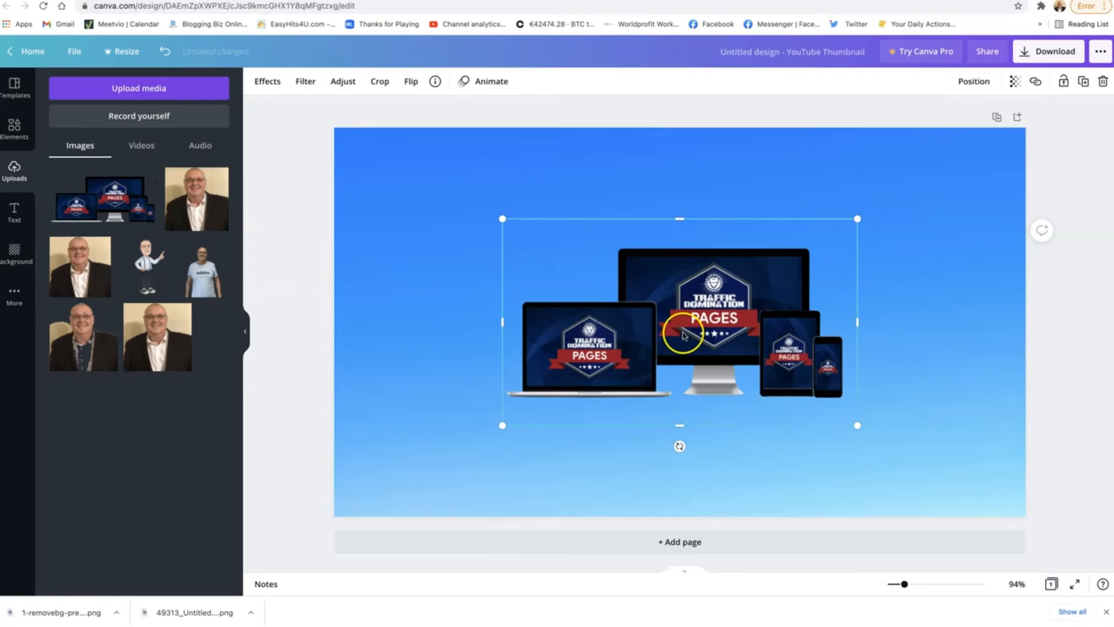
drag(701, 328, 753, 314)
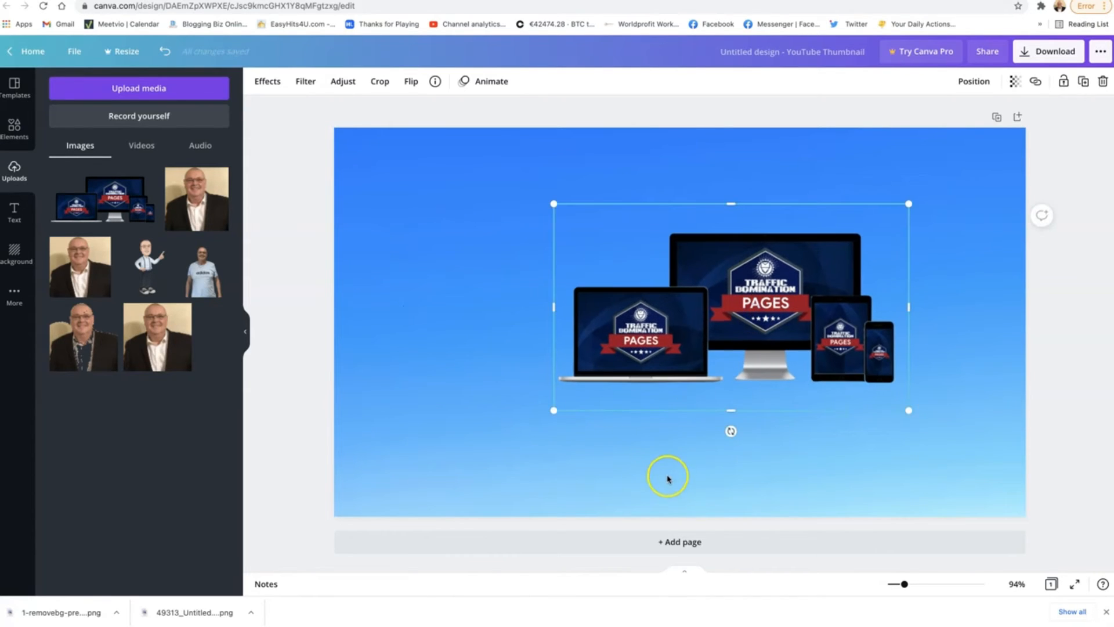
drag(553, 407, 479, 501)
drag(661, 346, 760, 283)
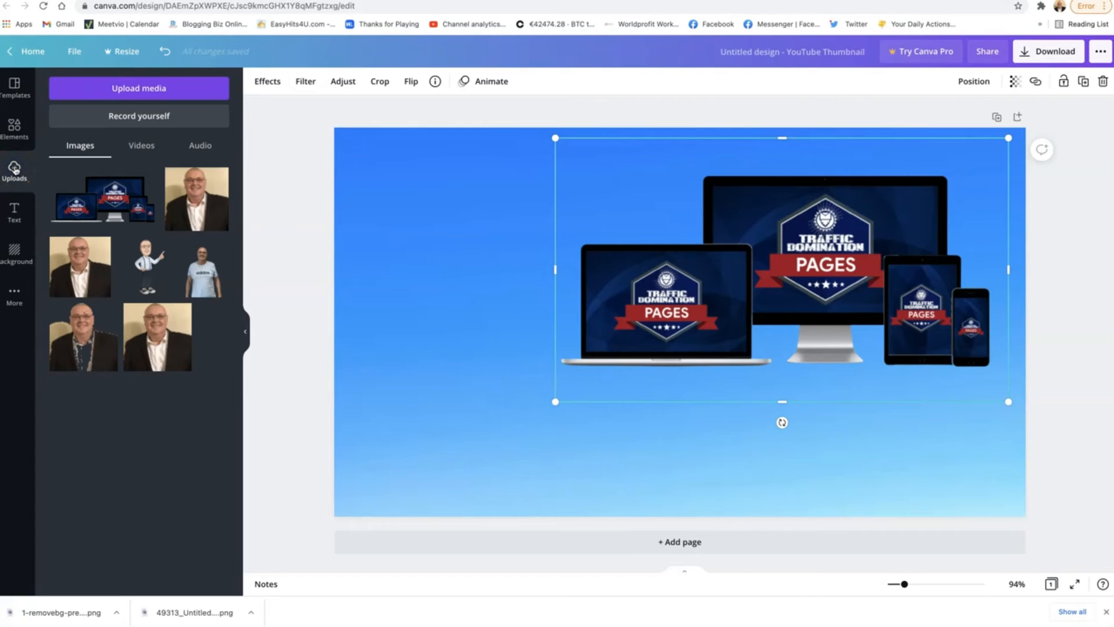
Upload 2-removebg-preview.png from the device's Downloads folder to the design's media
click(111, 91)
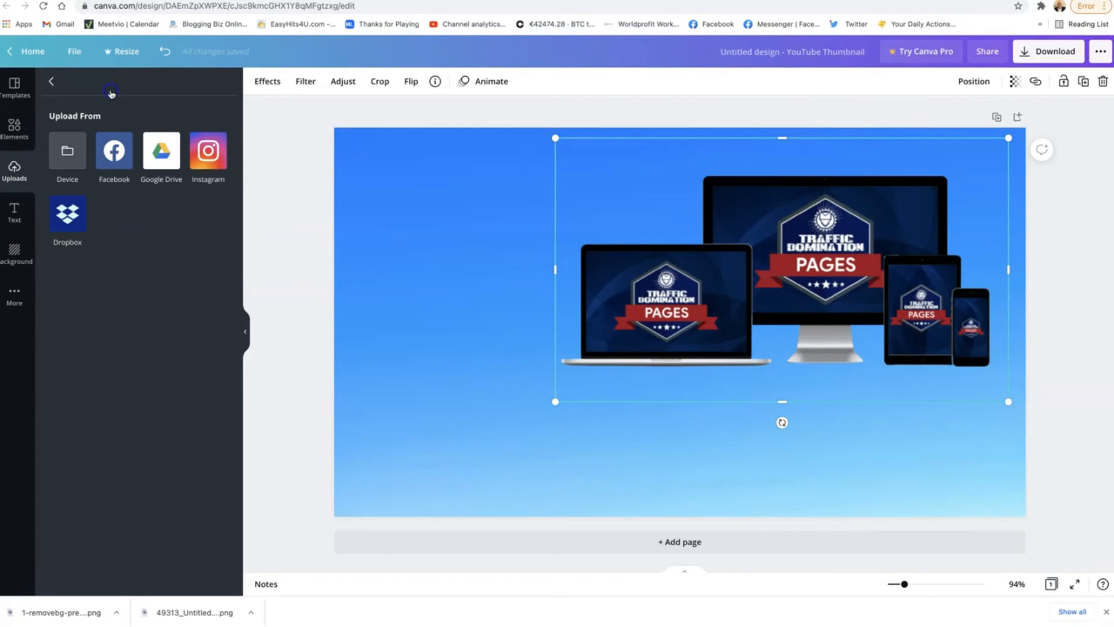
click(68, 158)
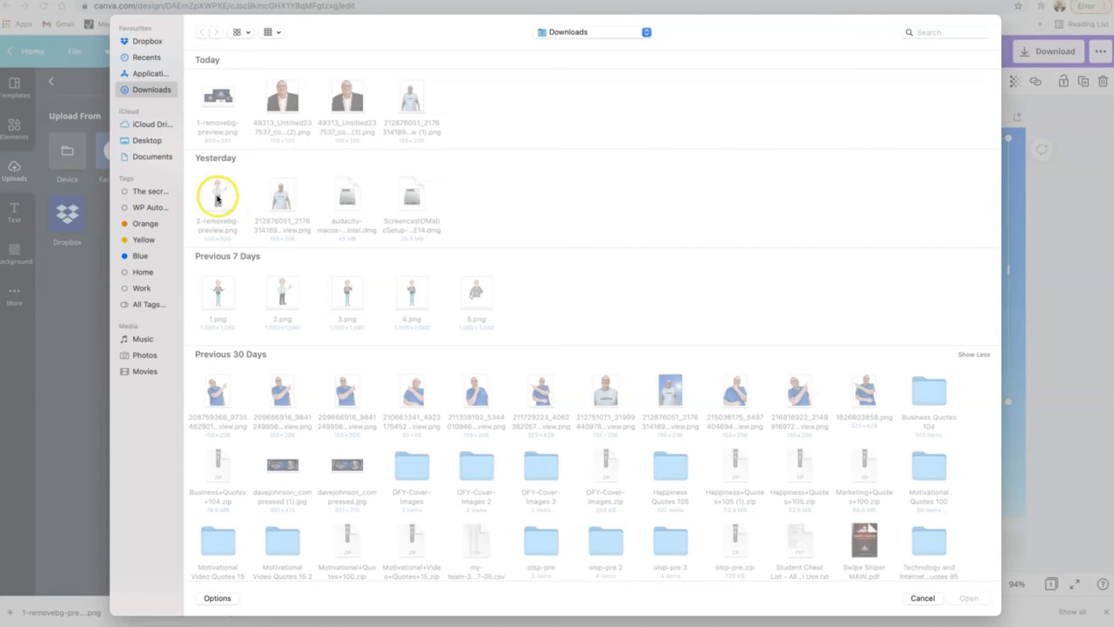
click(219, 197)
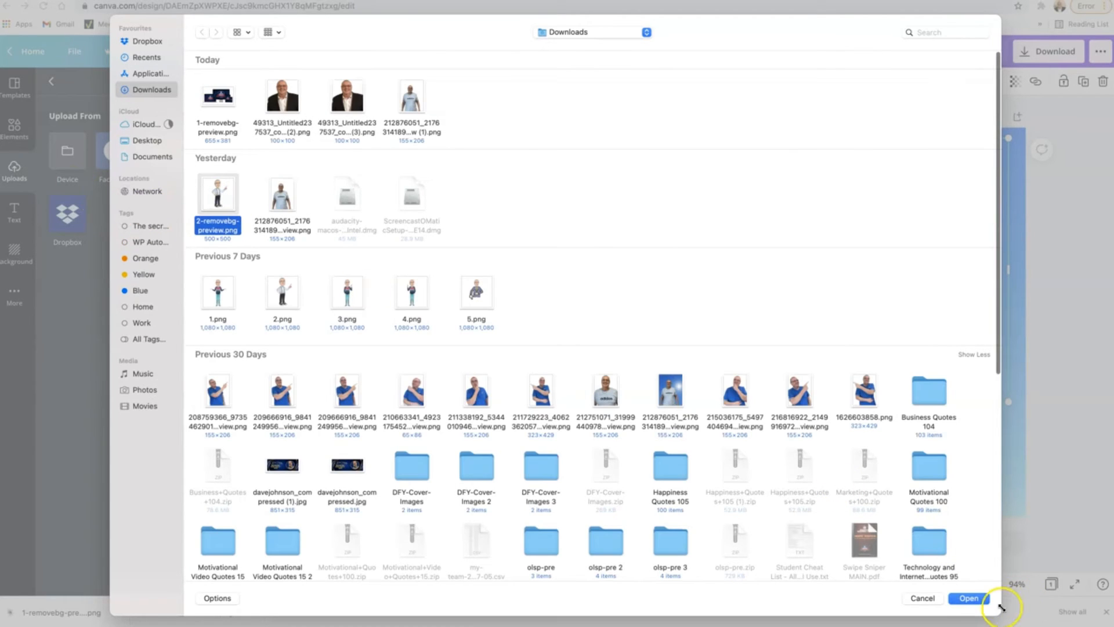
click(973, 601)
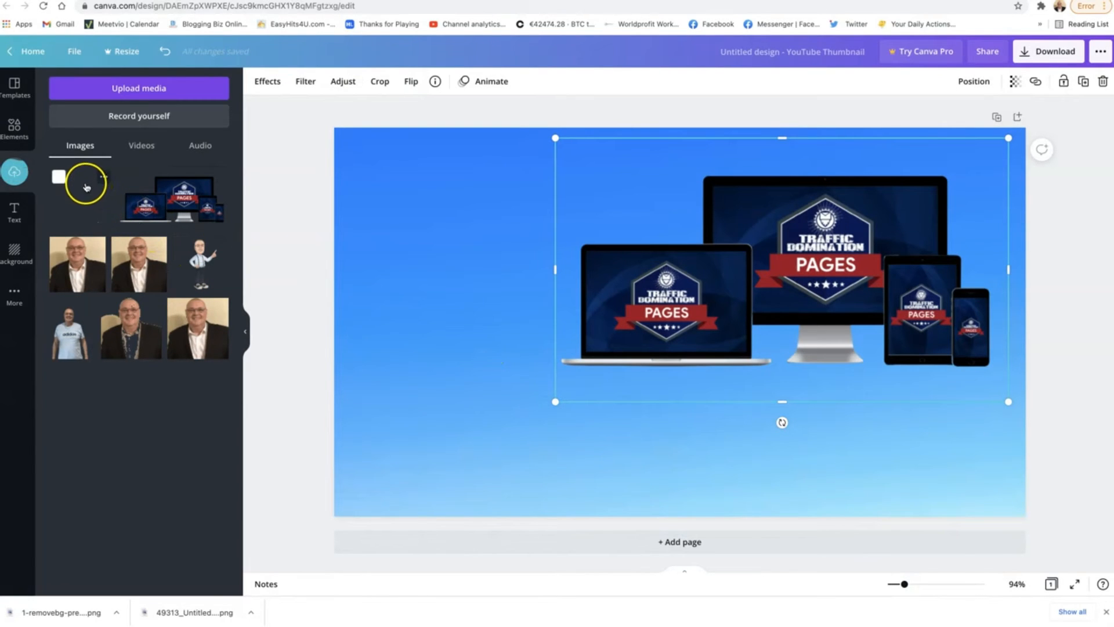
Place the uploaded cartoon man on the thumbnail's lower-left corner and enlarge him beside the laptop
click(84, 192)
drag(747, 268, 492, 355)
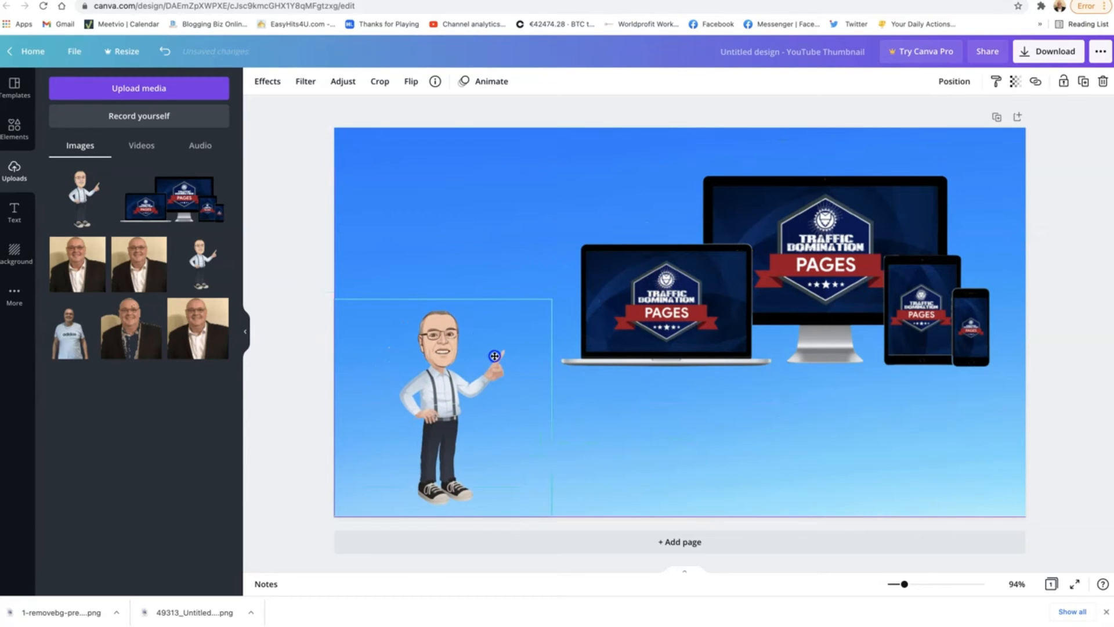
drag(550, 297, 594, 250)
click(586, 111)
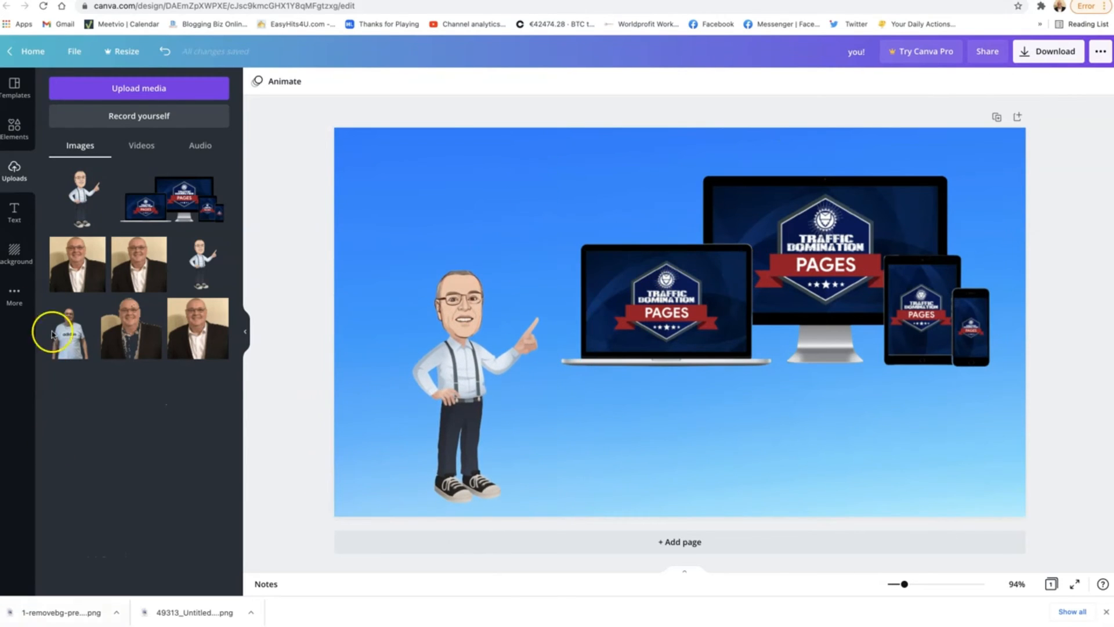
Add the recently used "Thank you!" text design, shrink it and position it in the page's upper-left area above the cartoon man
click(16, 213)
scroll(116, 318, down, 3)
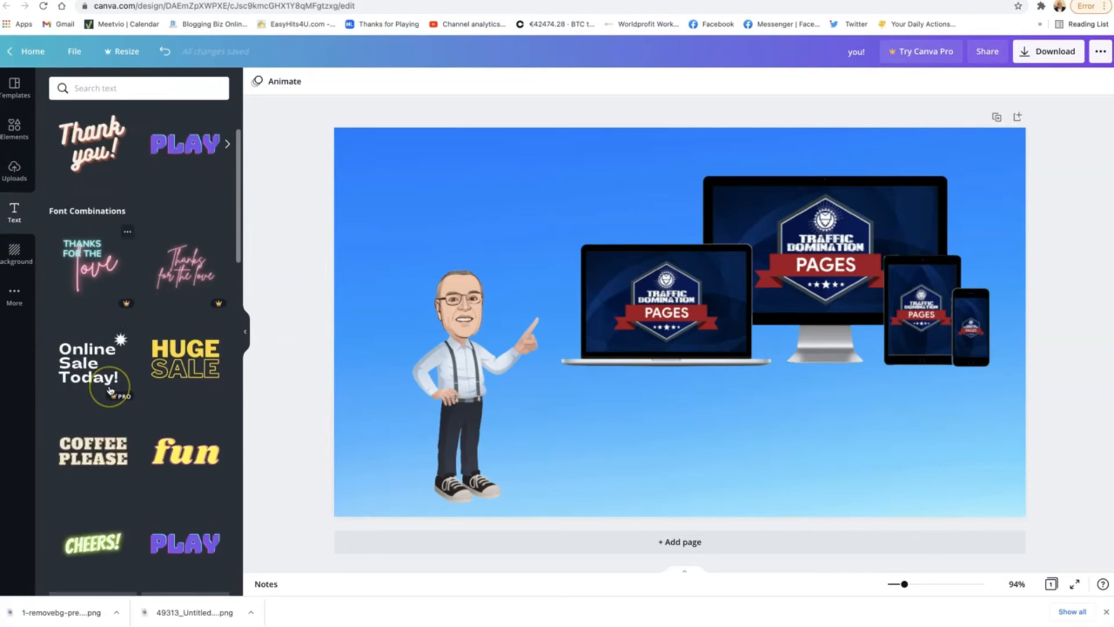
scroll(116, 325, up, 2)
scroll(107, 232, up, 2)
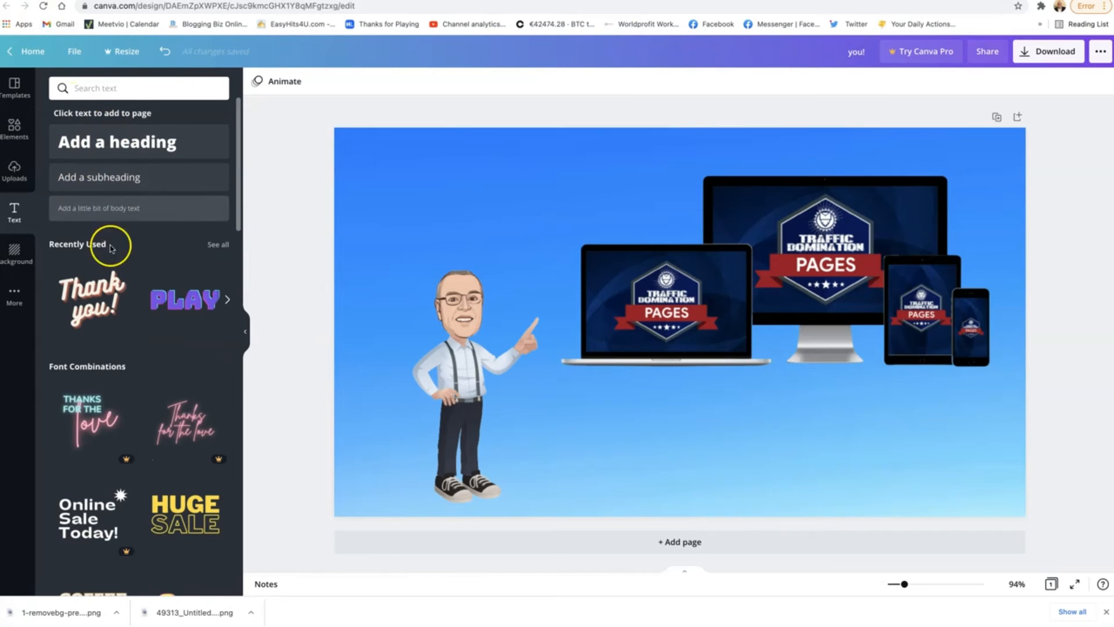
click(99, 299)
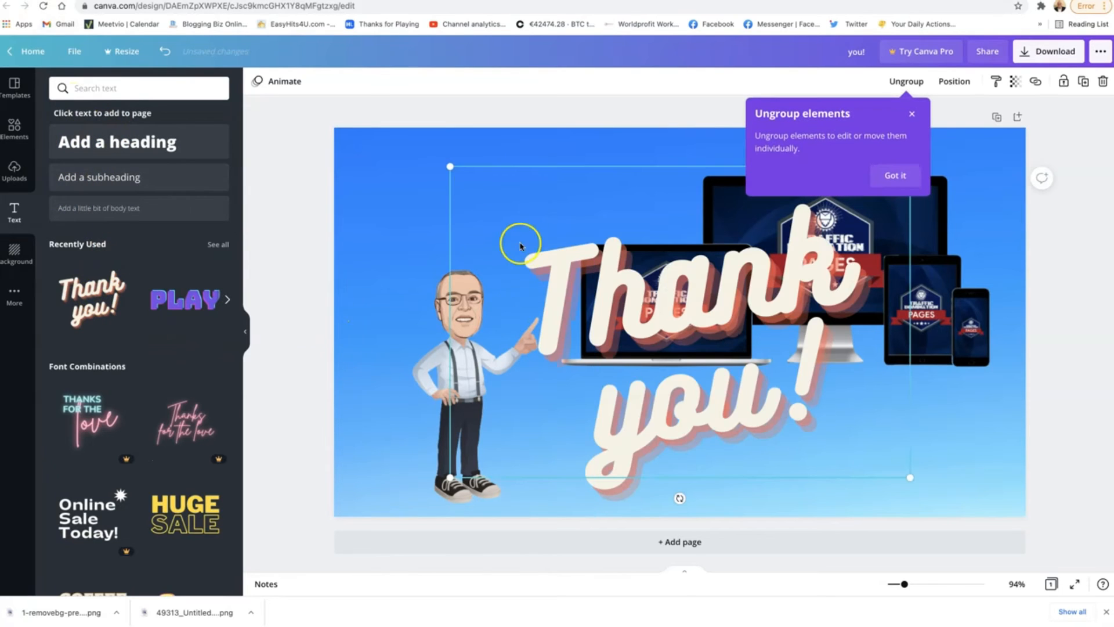
drag(446, 162, 619, 282)
drag(816, 381, 567, 195)
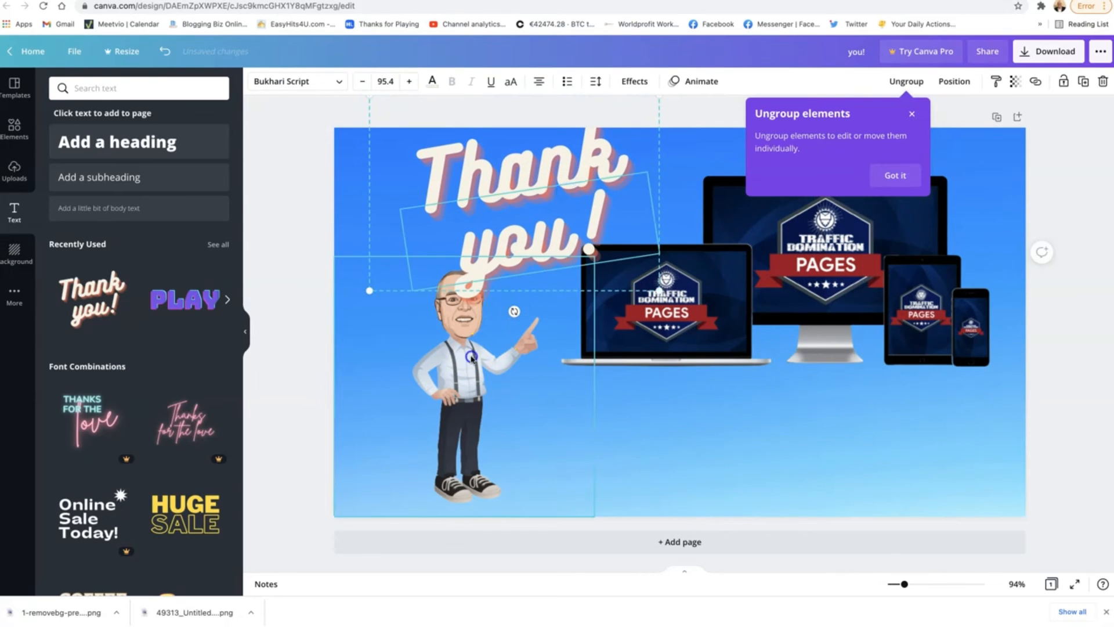
Shrink the cartoon man so that he fits below the "Thank you!" text
click(596, 258)
drag(598, 255, 554, 297)
Recolour the word "Thank" with the default yellow, after trying the dark red photo colour
click(525, 221)
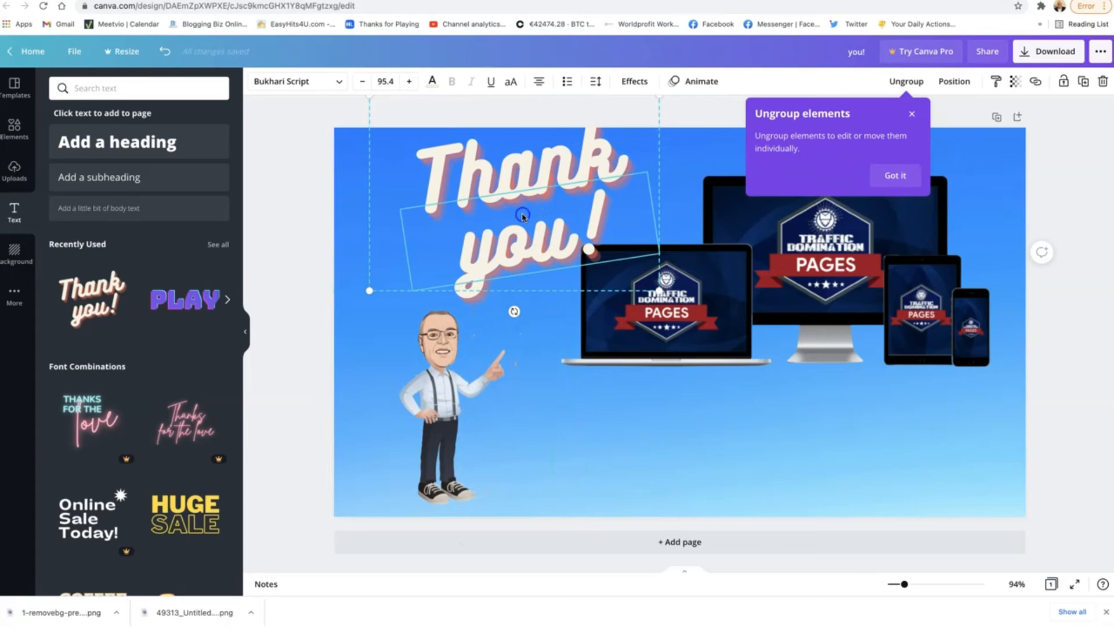
click(518, 192)
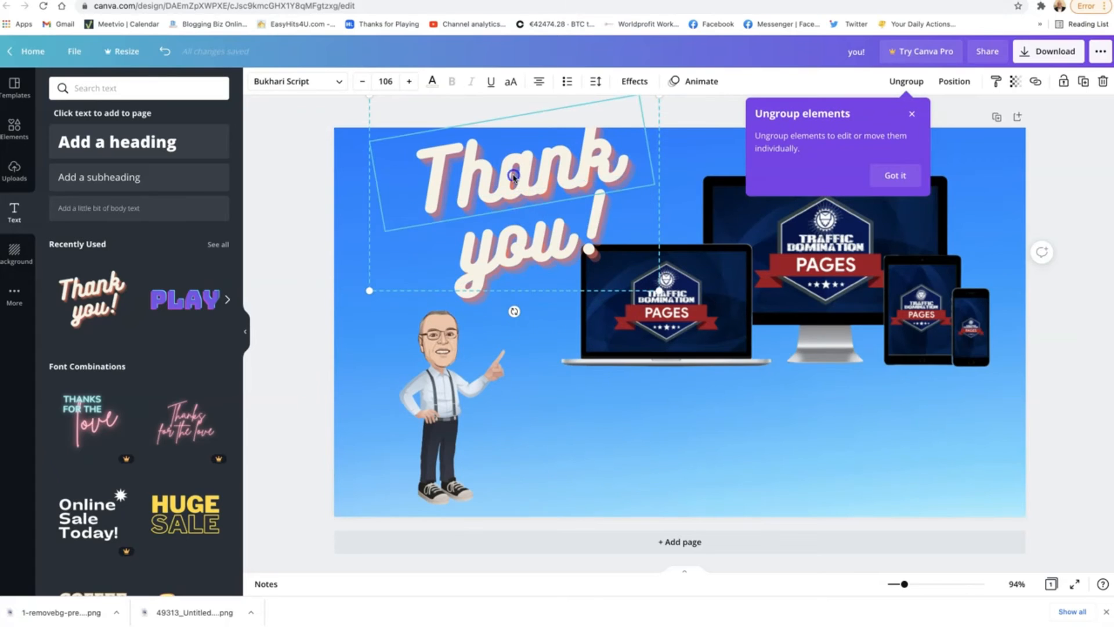
click(438, 84)
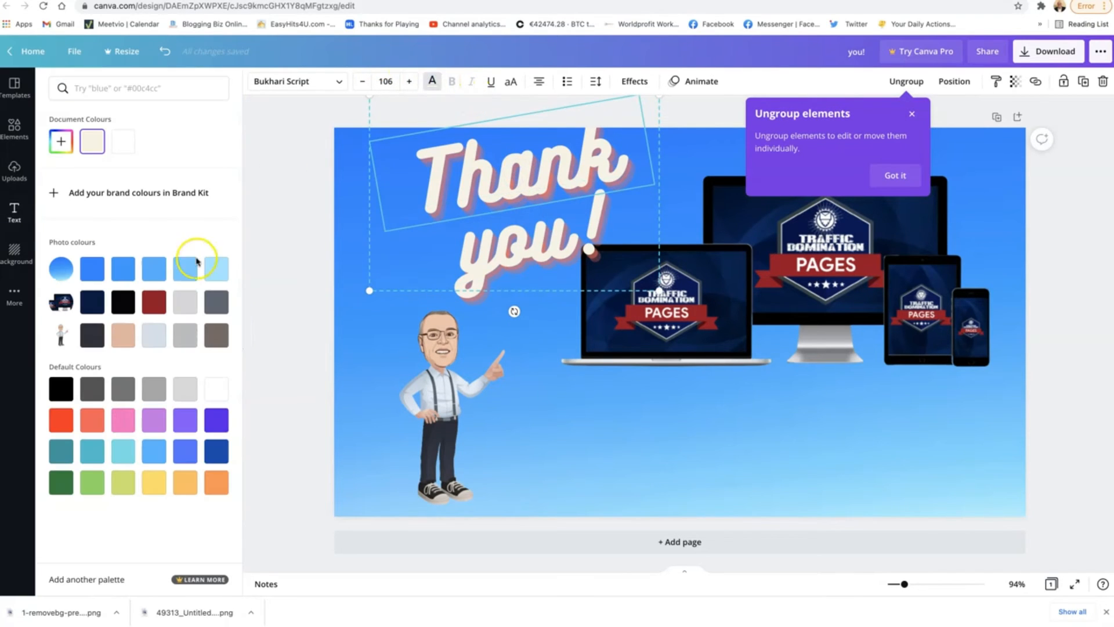
click(155, 308)
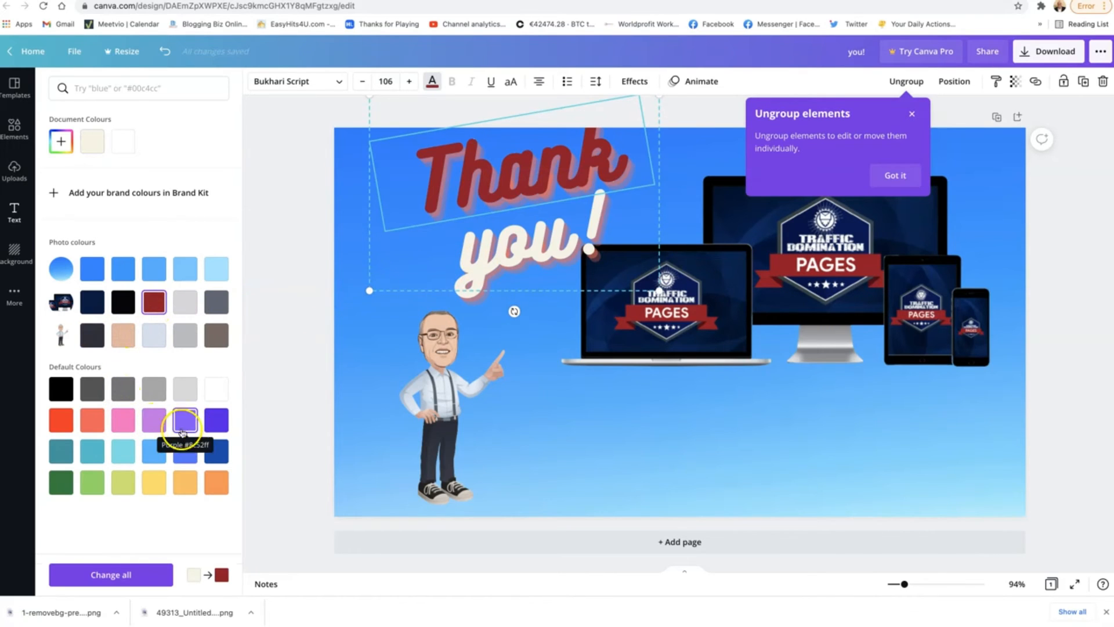
click(154, 490)
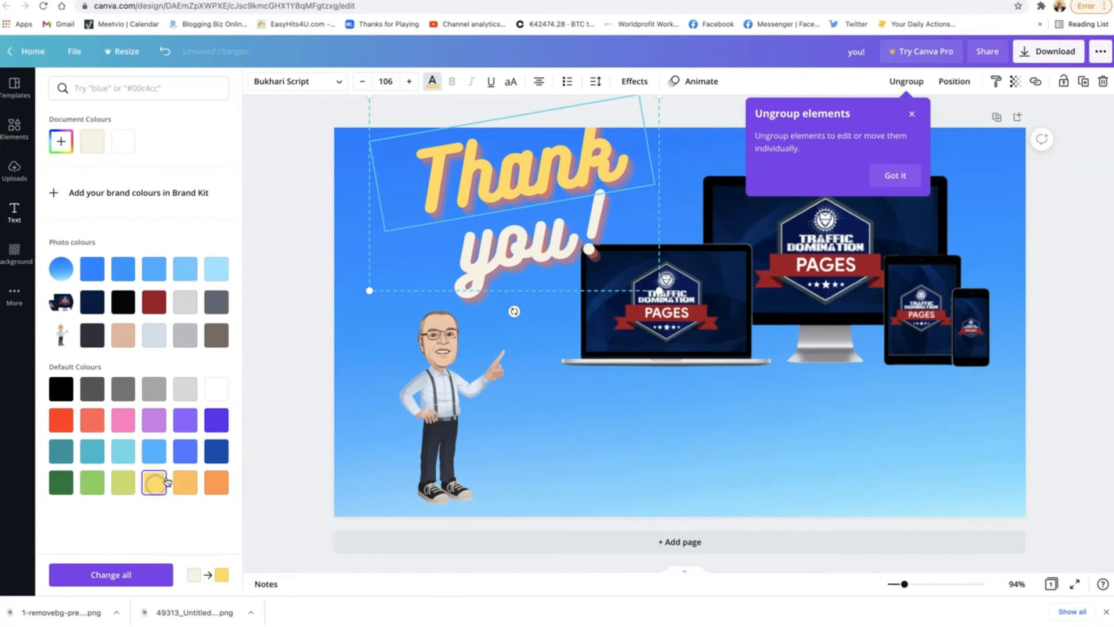
Try editing the second line of the "Thank you!" text by erasing letters and retyping "you"
click(498, 257)
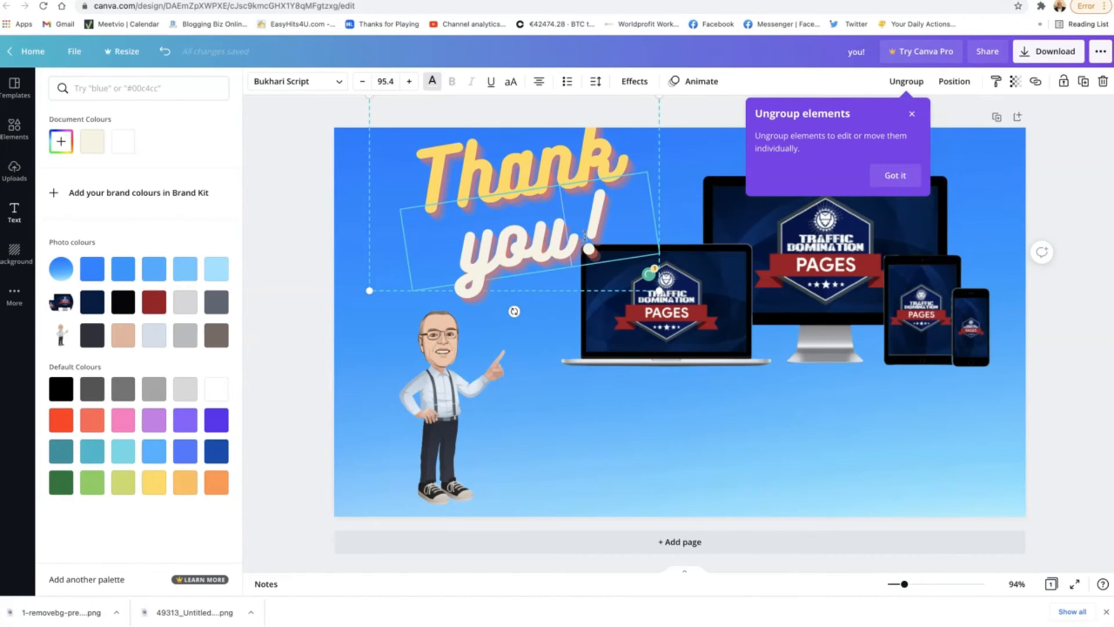
key(BackSpace)
key(BackSpace)
key(BackSpace)
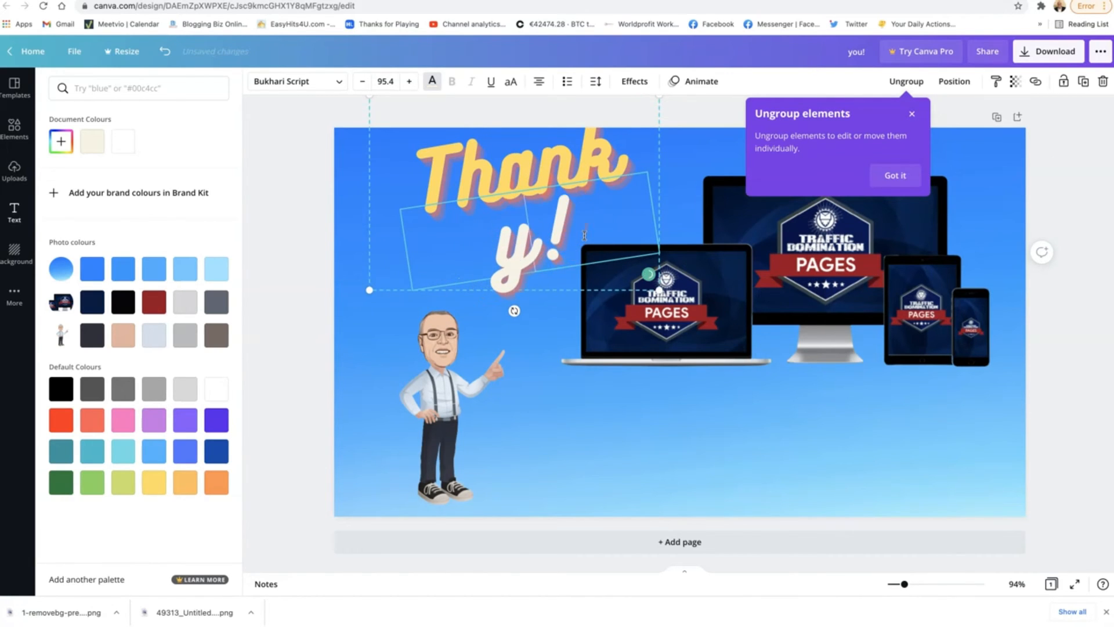
text(you)
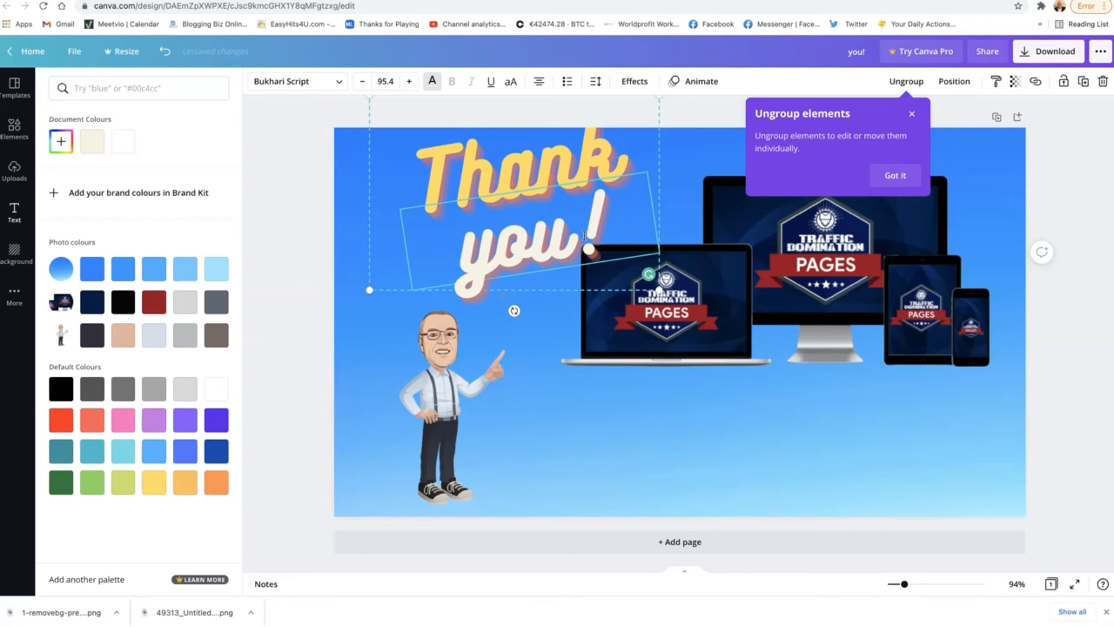
click(692, 422)
Enlarge the device mockup and move it down to fill the page's lower right, and shift the "Thank you!" text fully onto the page
click(803, 293)
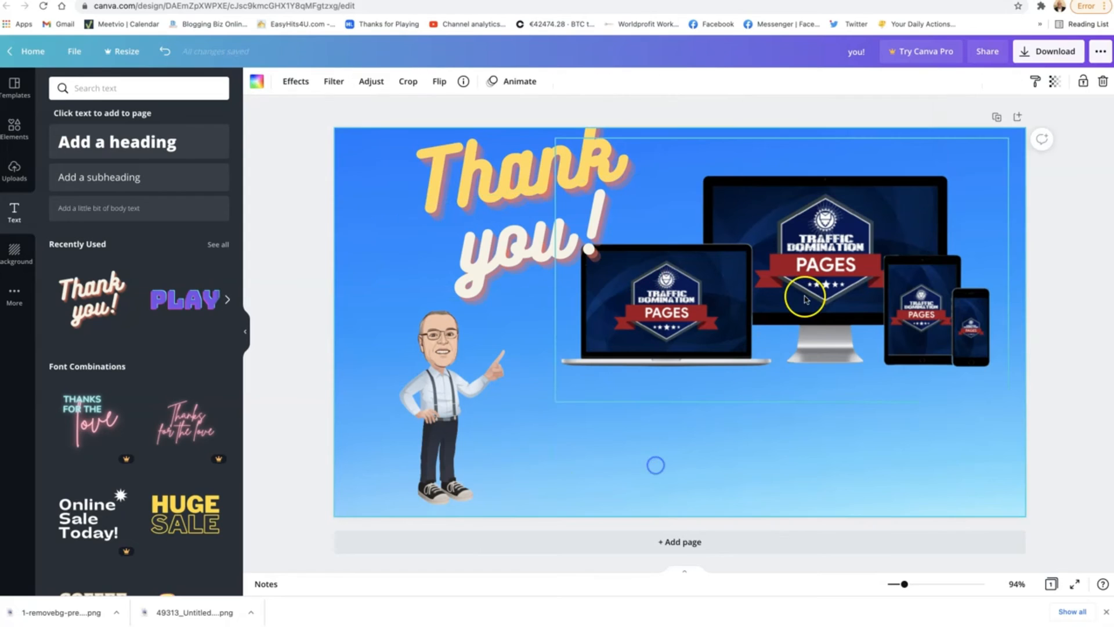
drag(554, 406, 497, 492)
drag(750, 288, 776, 342)
click(300, 167)
drag(491, 186, 553, 197)
click(294, 417)
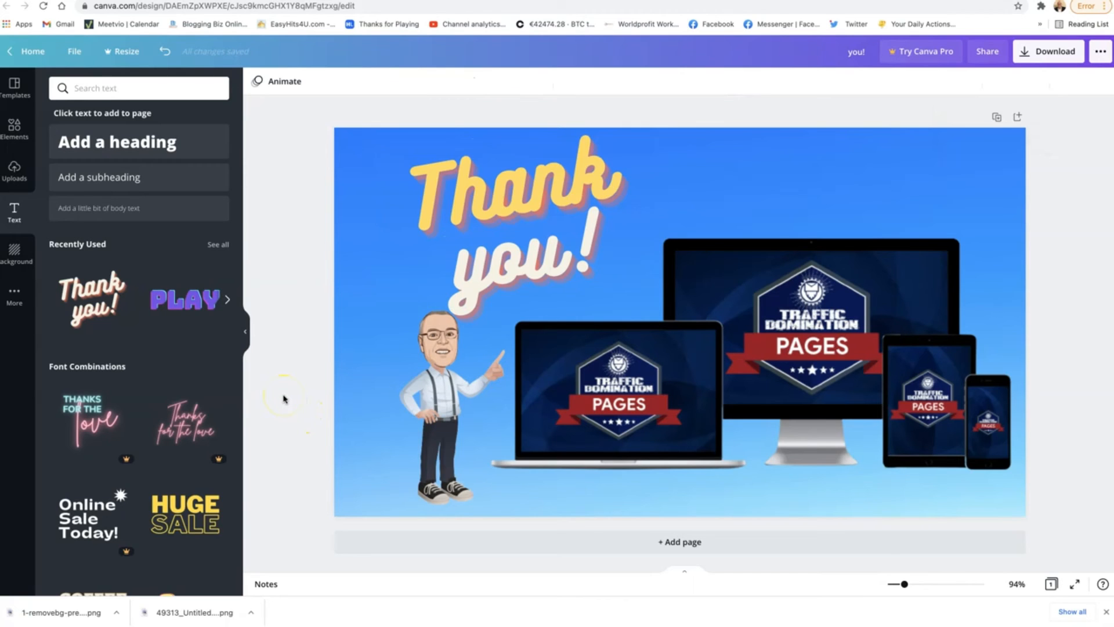
Shift the cartoon man slightly left so that his pointing hand clears the laptop
drag(406, 394, 409, 394)
drag(548, 299, 555, 299)
click(419, 367)
drag(418, 365, 402, 363)
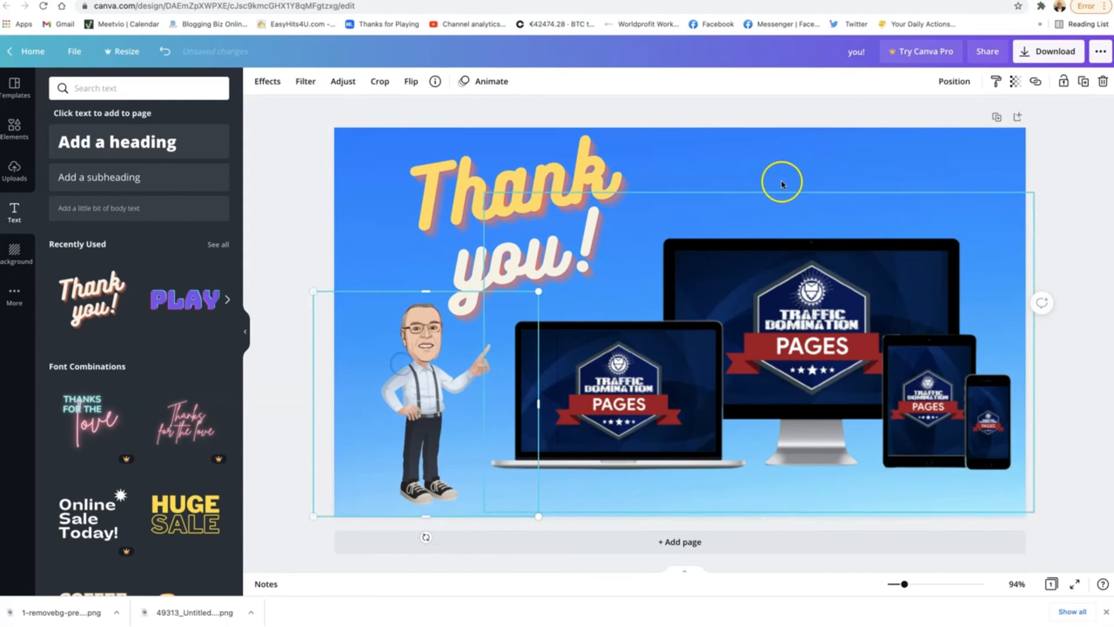
Download the finished thumbnail as a PNG and open the downloaded you!.png to check it
click(1030, 55)
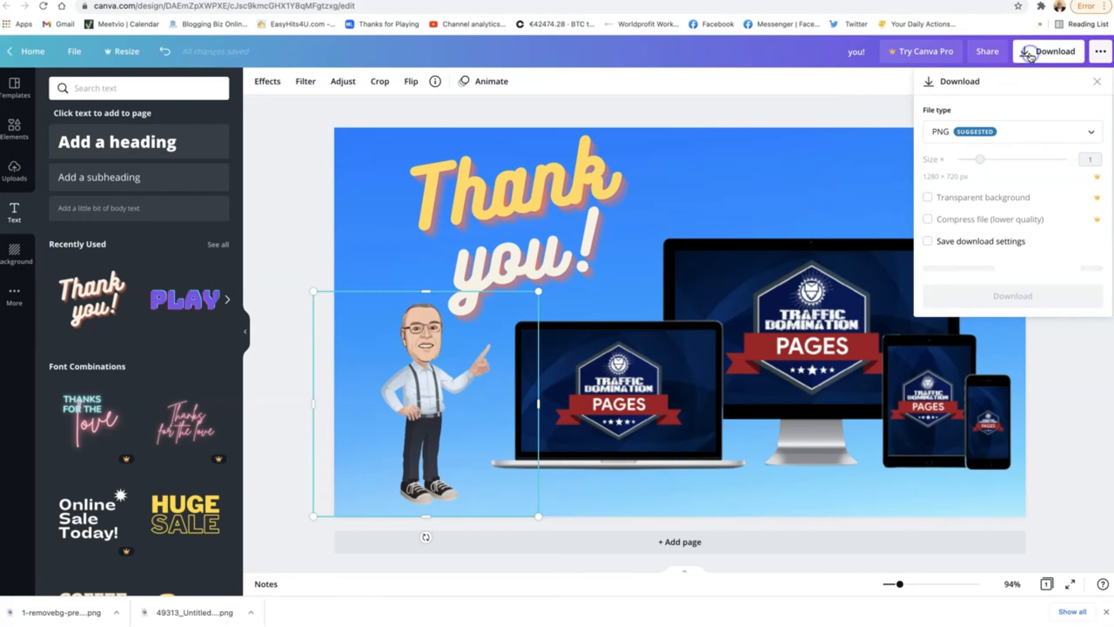
click(1012, 268)
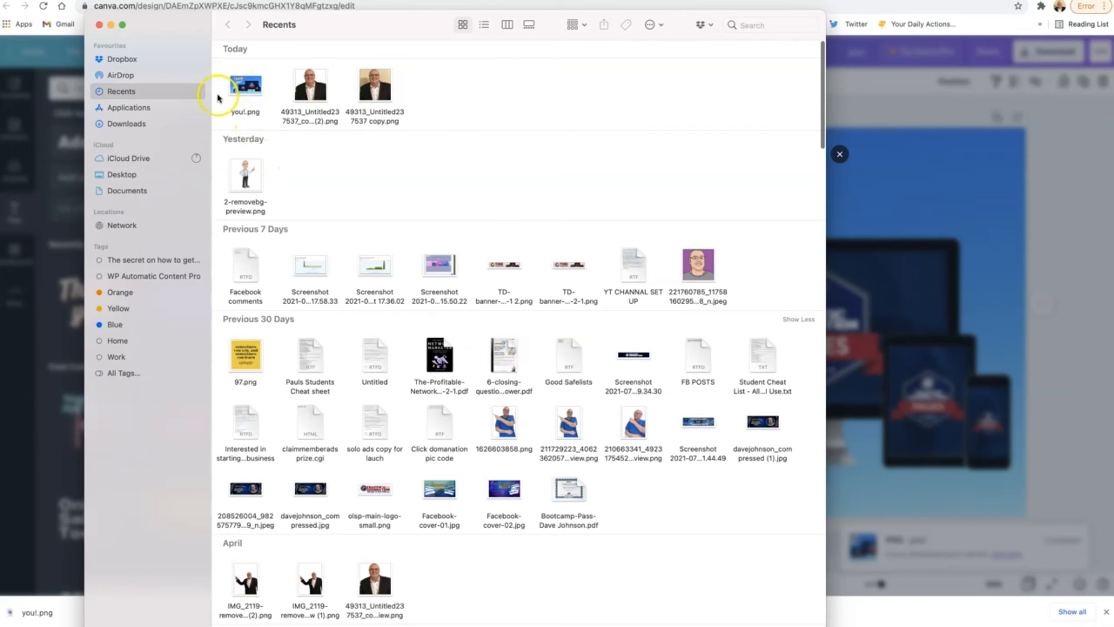
double_click(249, 86)
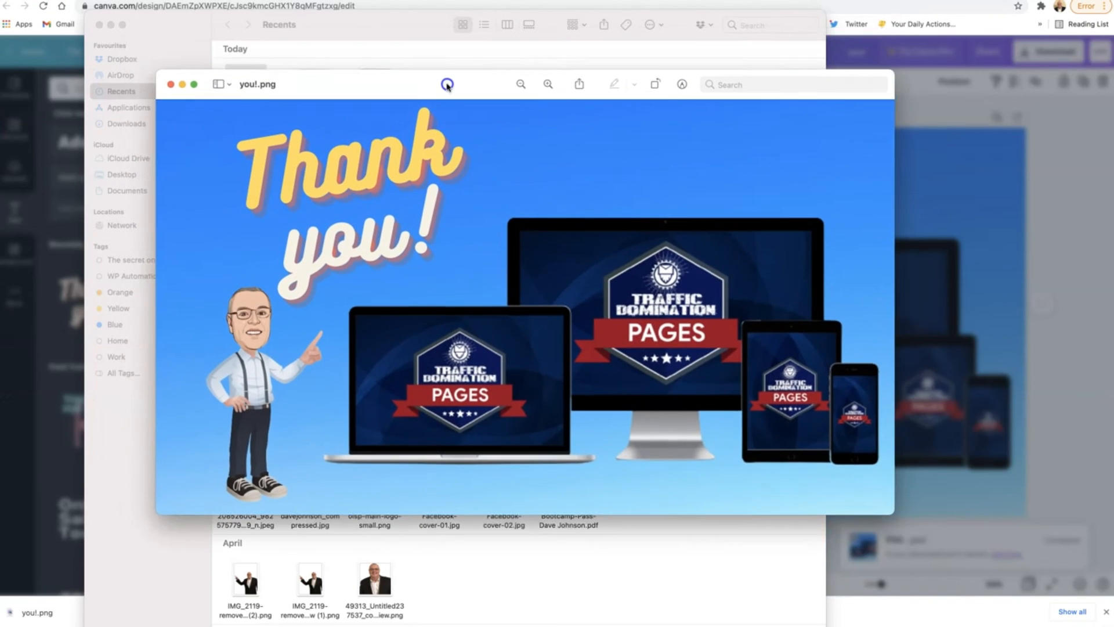
drag(447, 85, 451, 111)
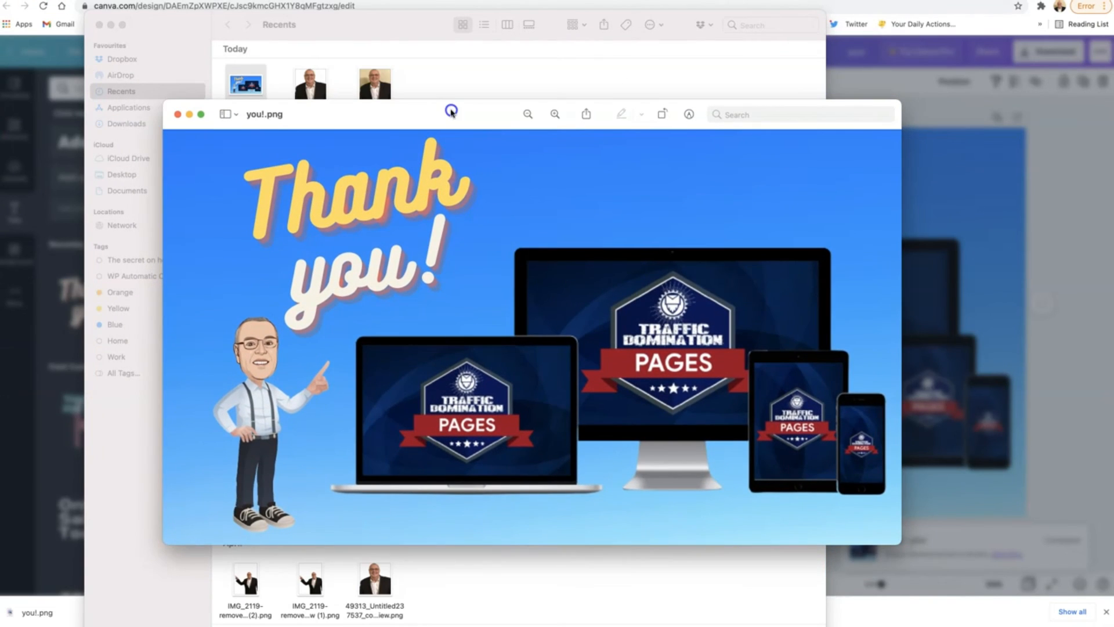